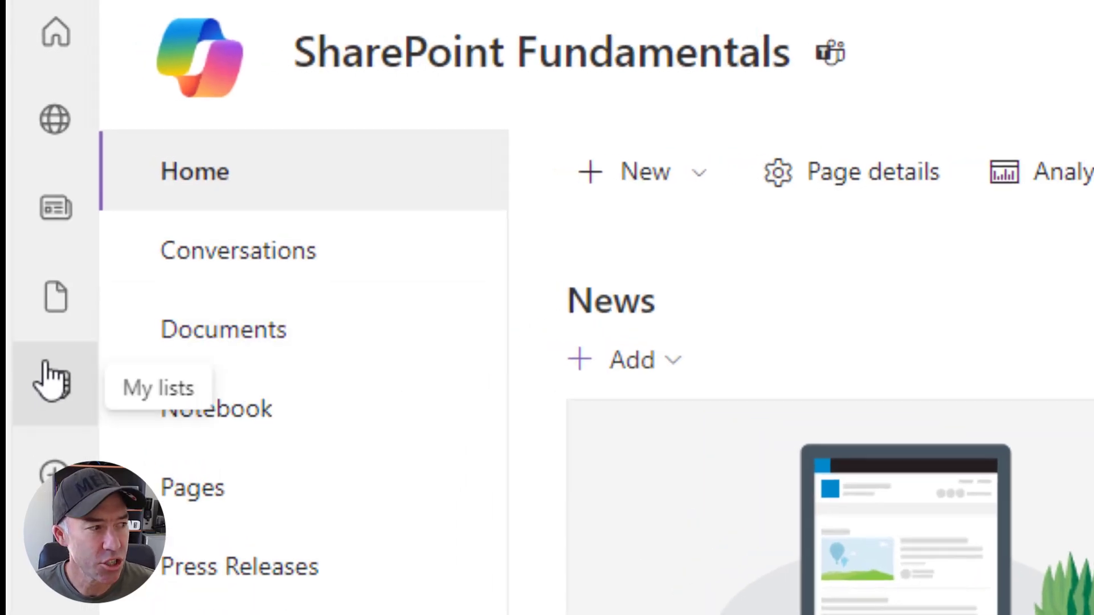
Step: Open the site's Documents library and expand its In channels section
left_click(208, 346)
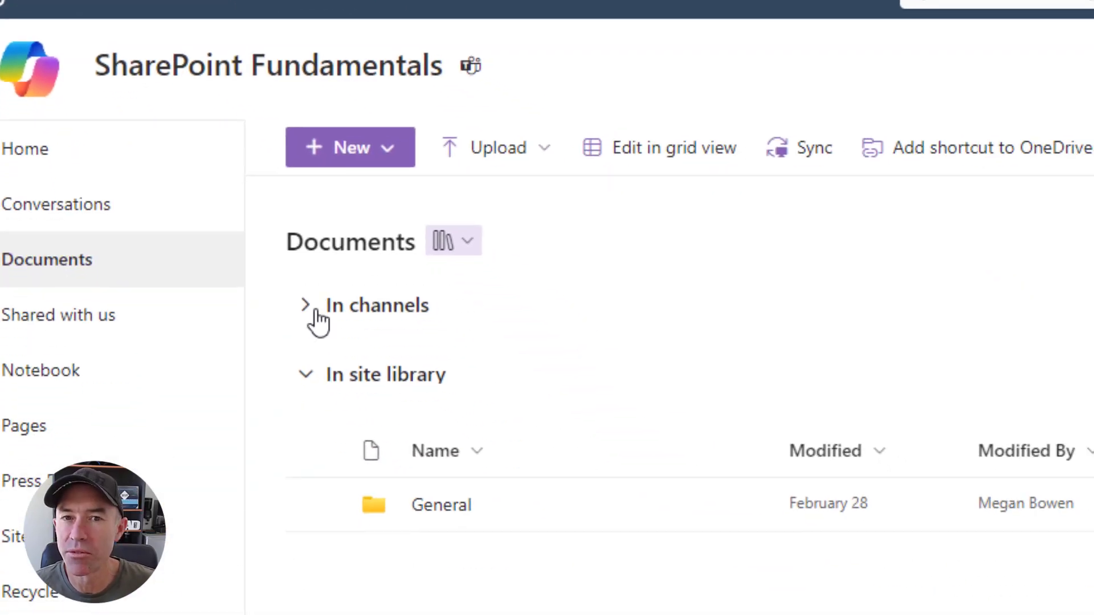
left_click(302, 312)
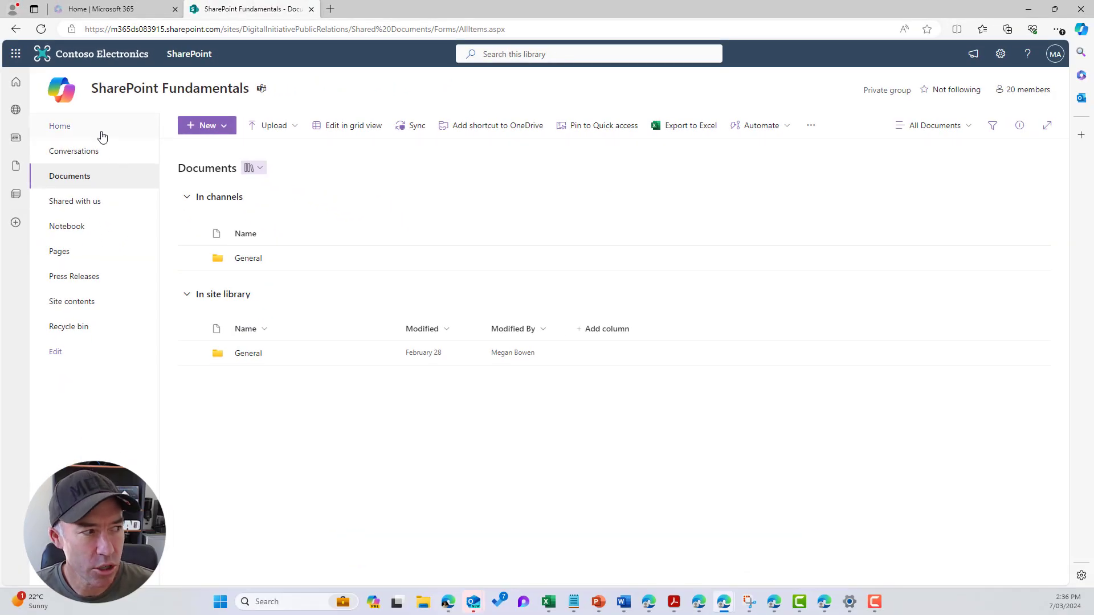
Step: Create a blank document library named SOW from the site's home page, keeping the default sensitivity label at None
left_click(102, 137)
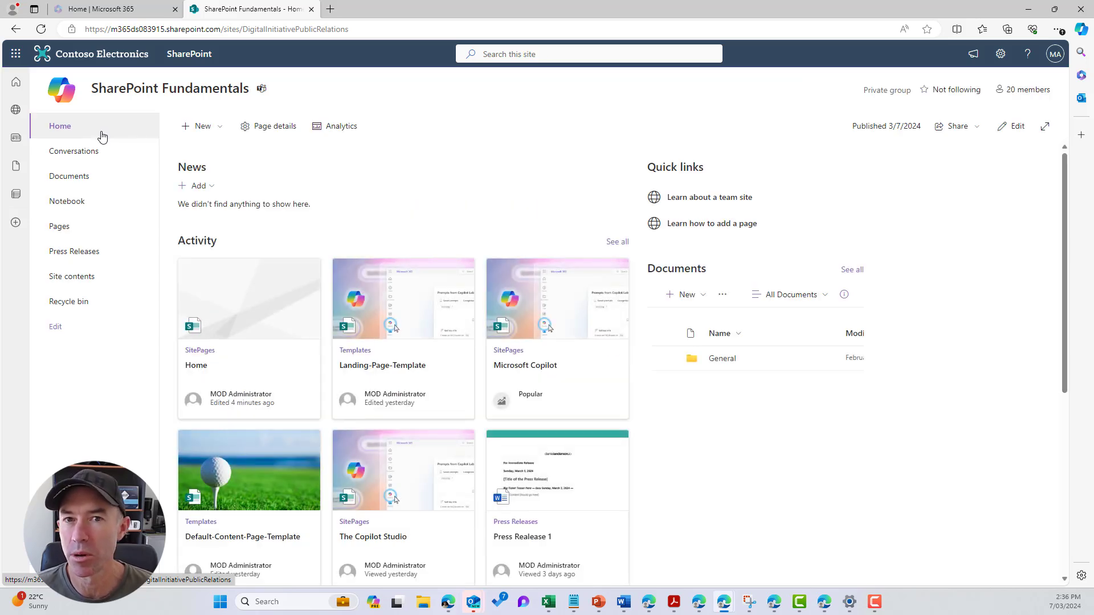
left_click(223, 129)
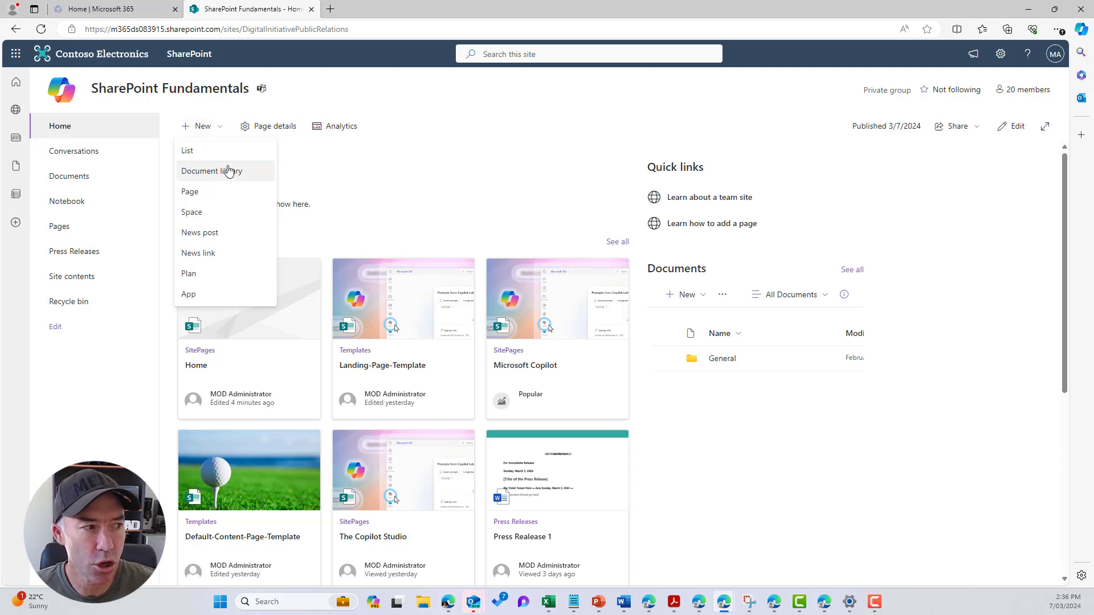
left_click(228, 172)
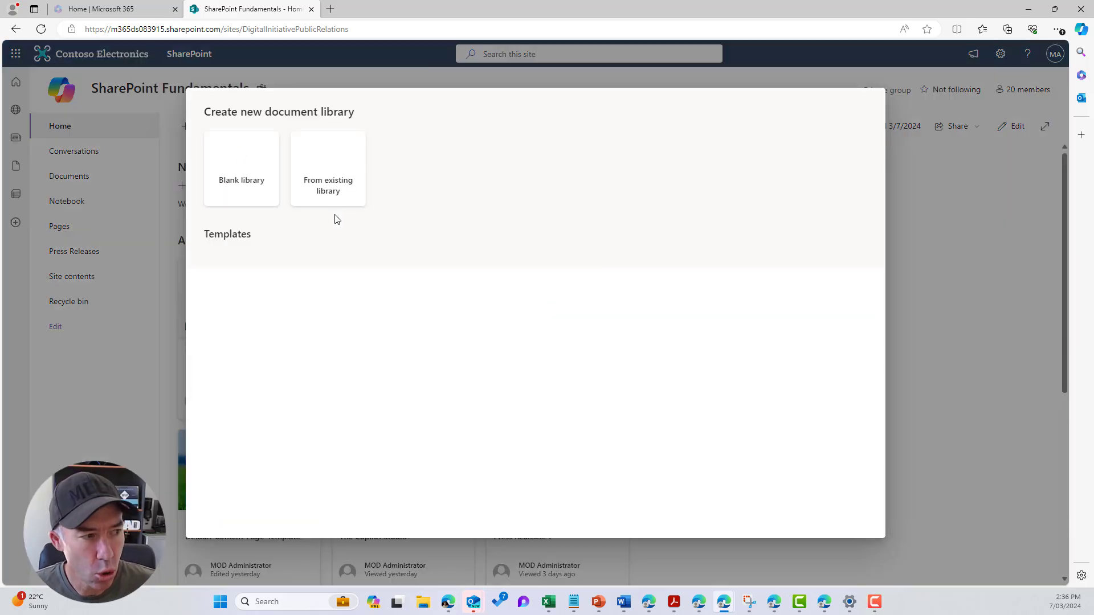
left_click(244, 192)
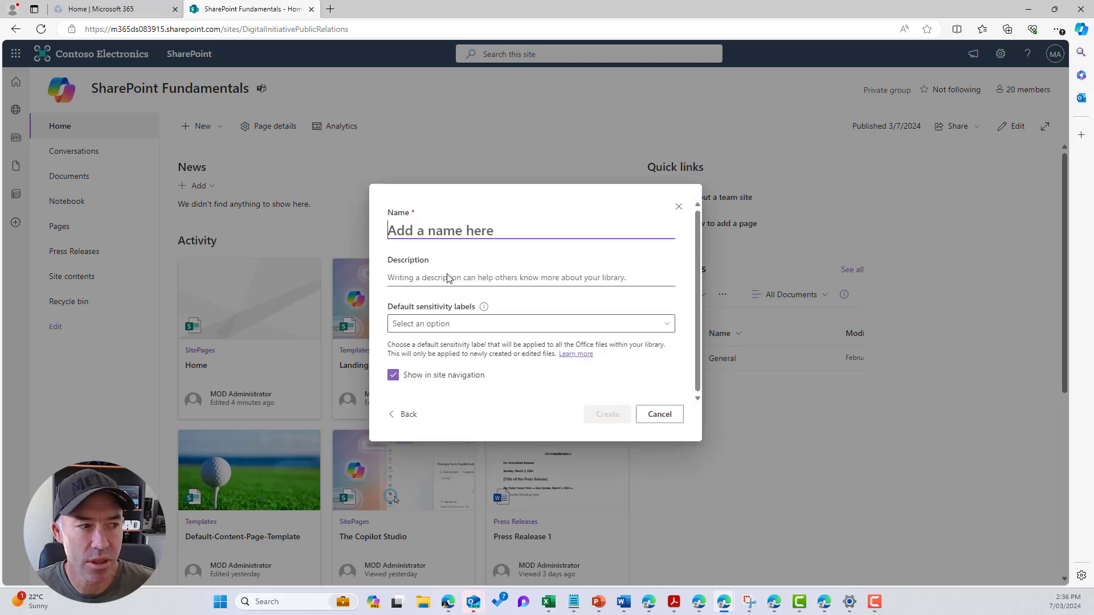
left_click(399, 415)
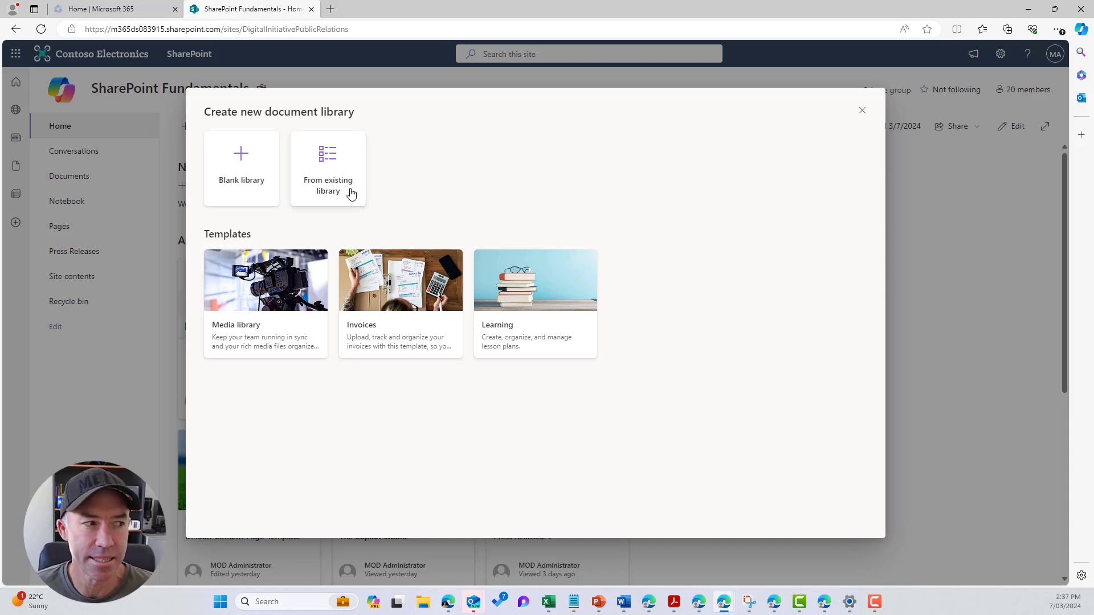
left_click(241, 178)
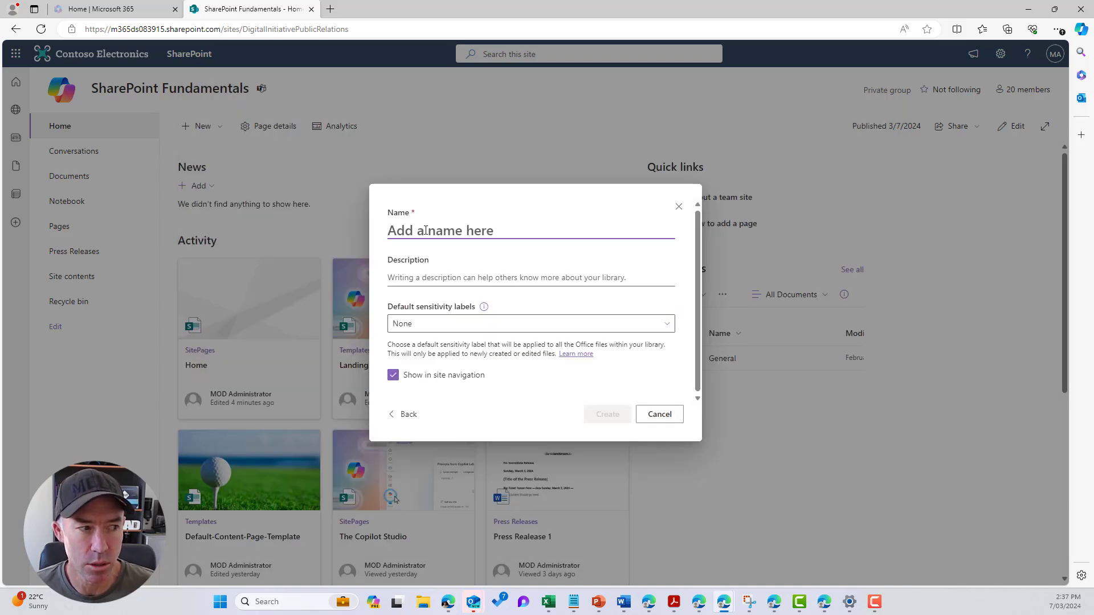
type("SOW")
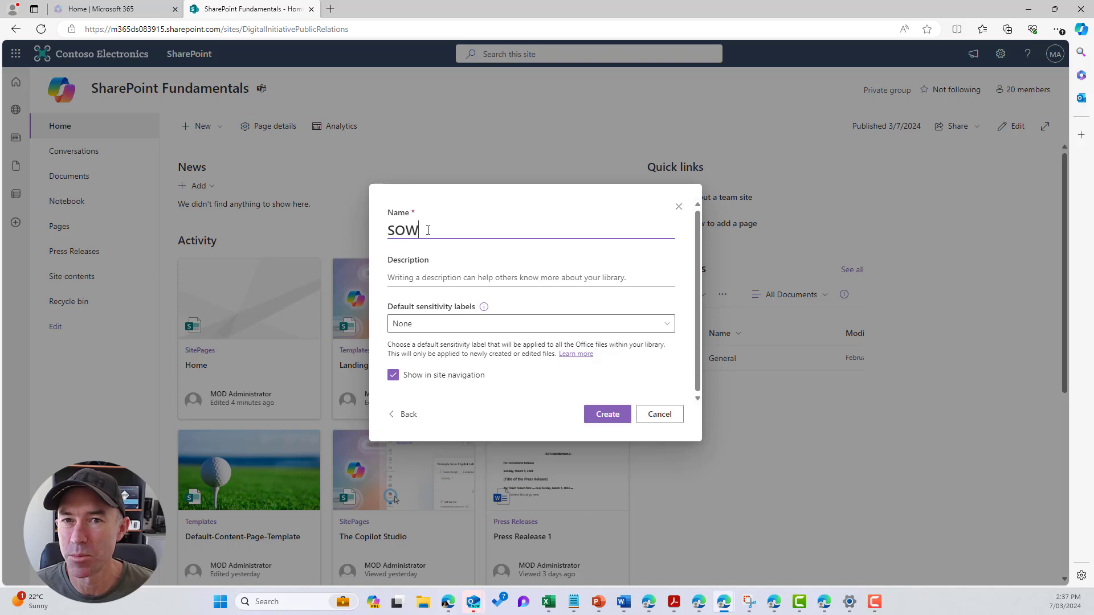
left_click(419, 274)
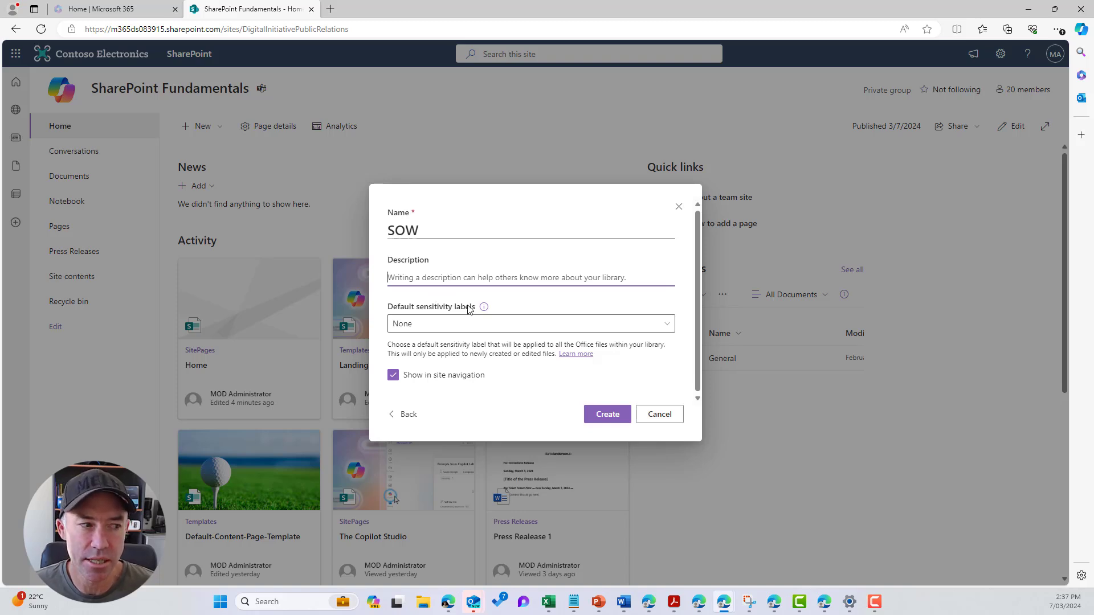
left_click(464, 323)
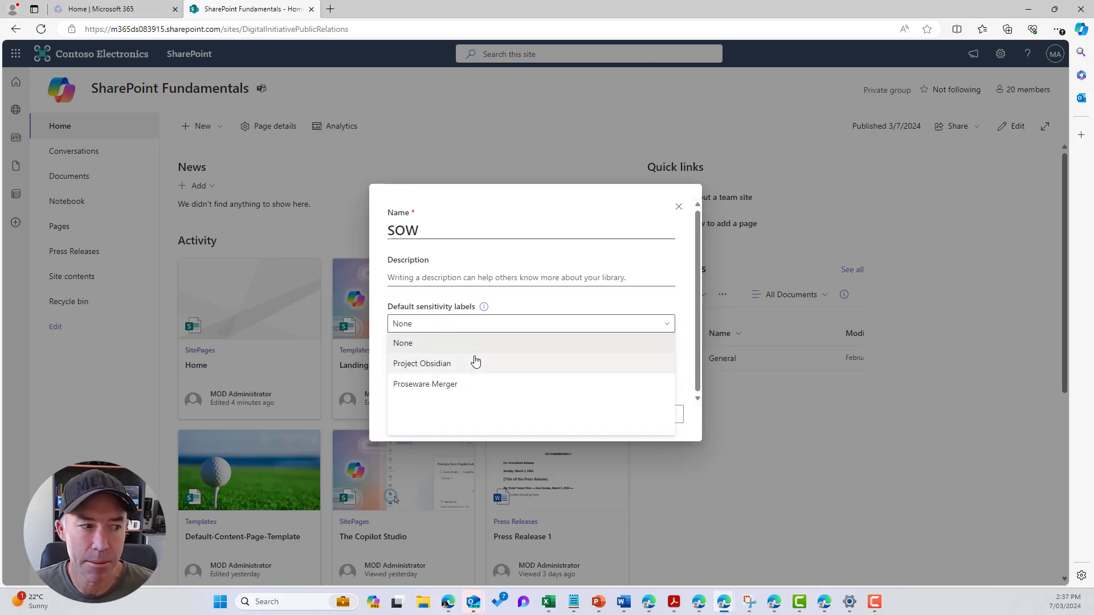
left_click(510, 317)
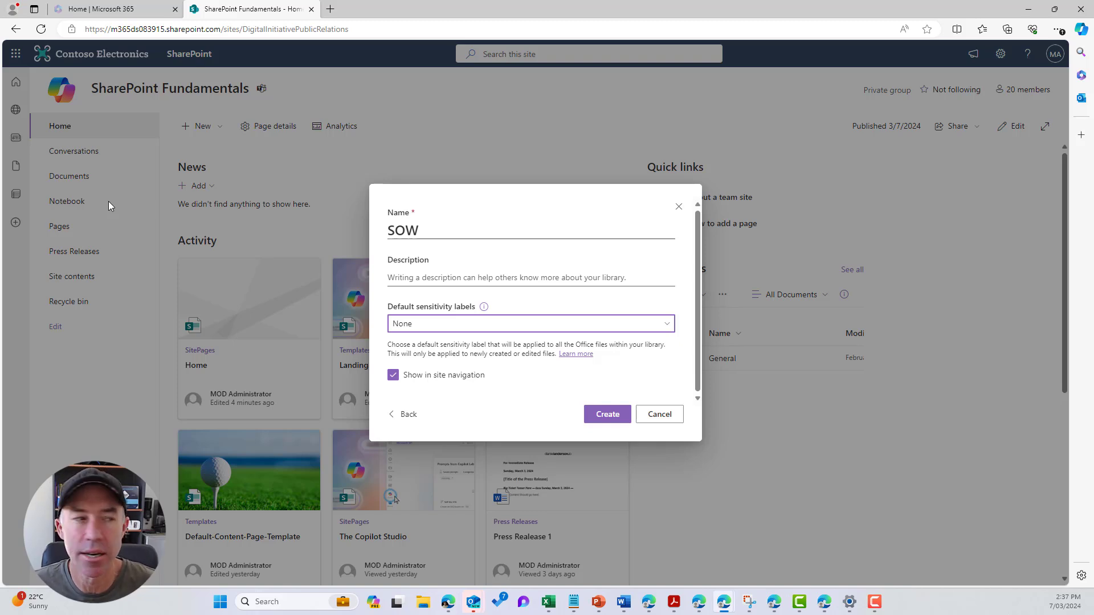
left_click(620, 419)
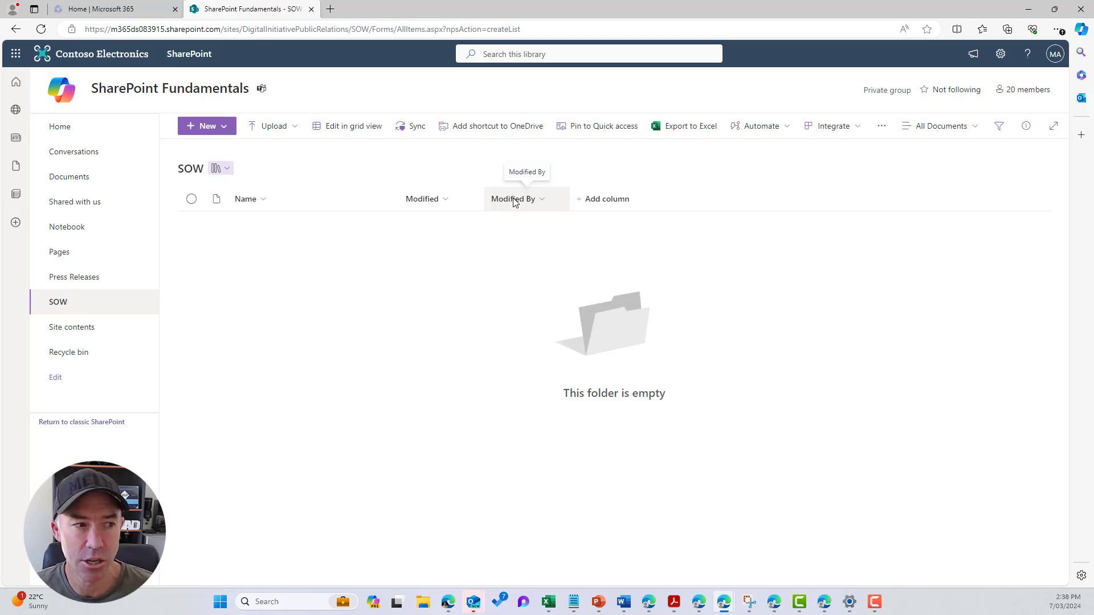
Step: Show the Created and Created By columns in the SOW library's view
left_click(594, 206)
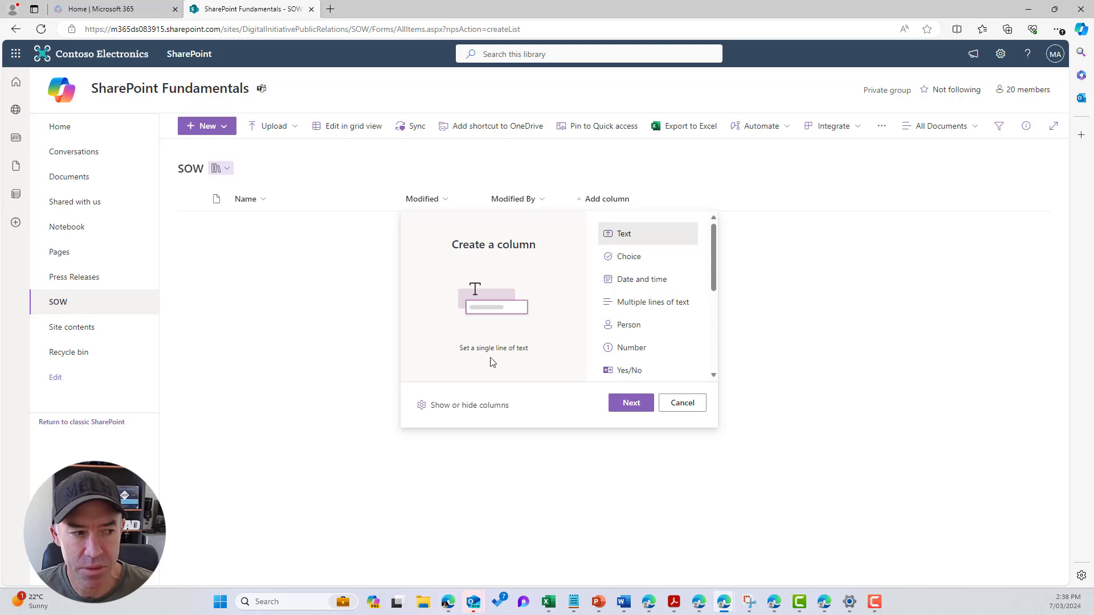
left_click(453, 406)
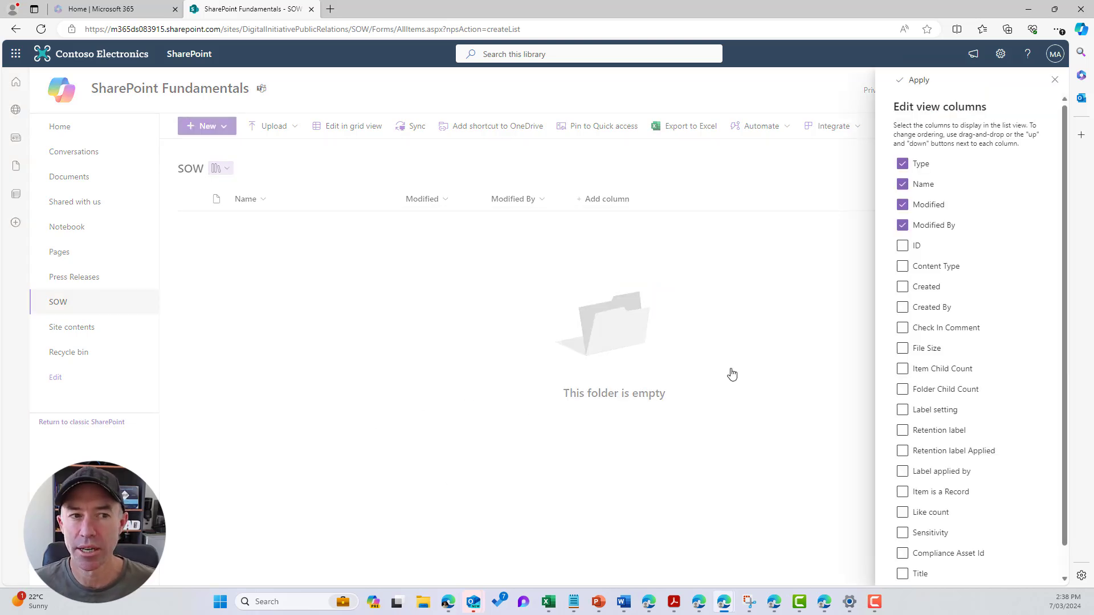
scroll(969, 297, "down", 1)
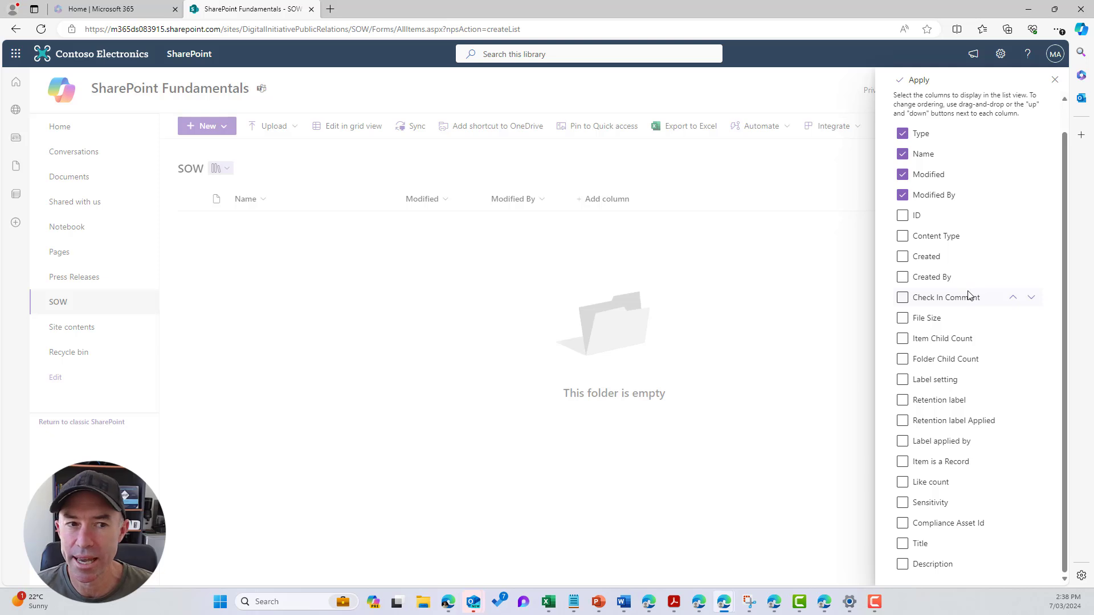
left_click(905, 257)
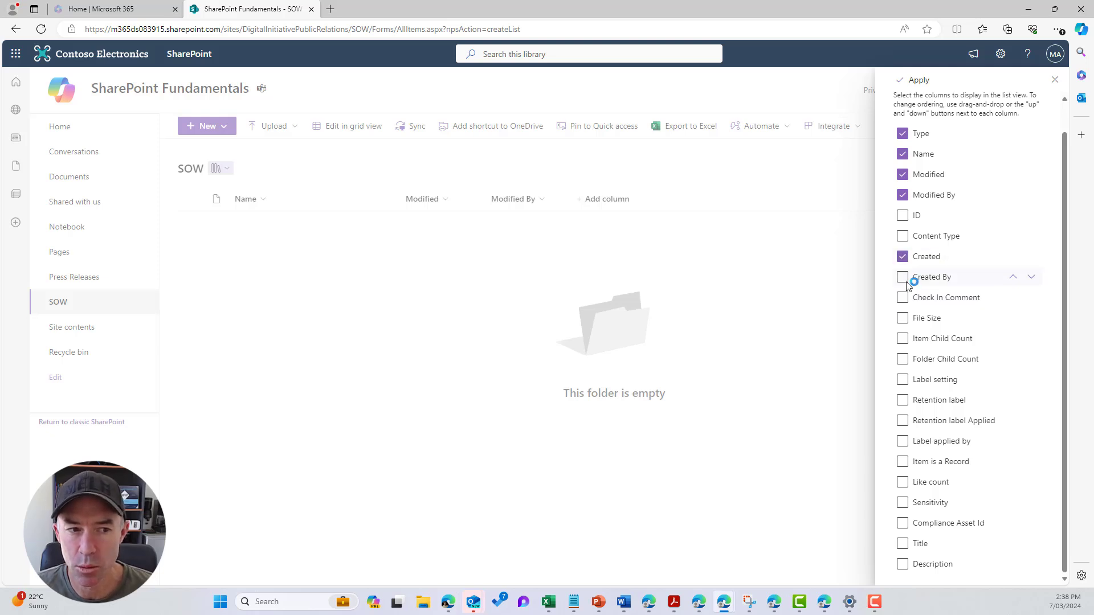
left_click(905, 278)
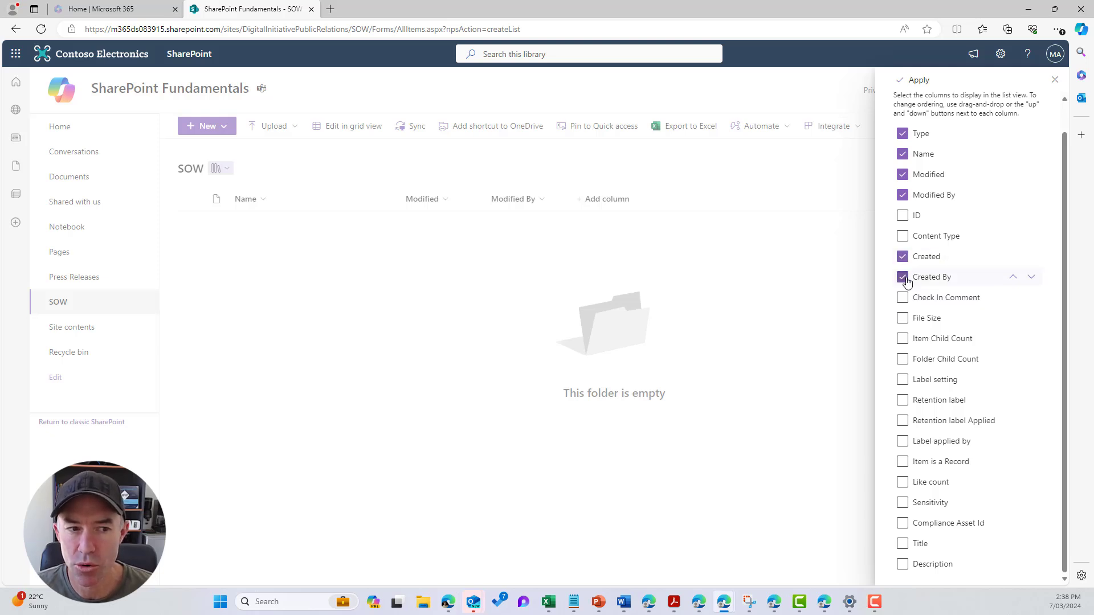
left_click(909, 81)
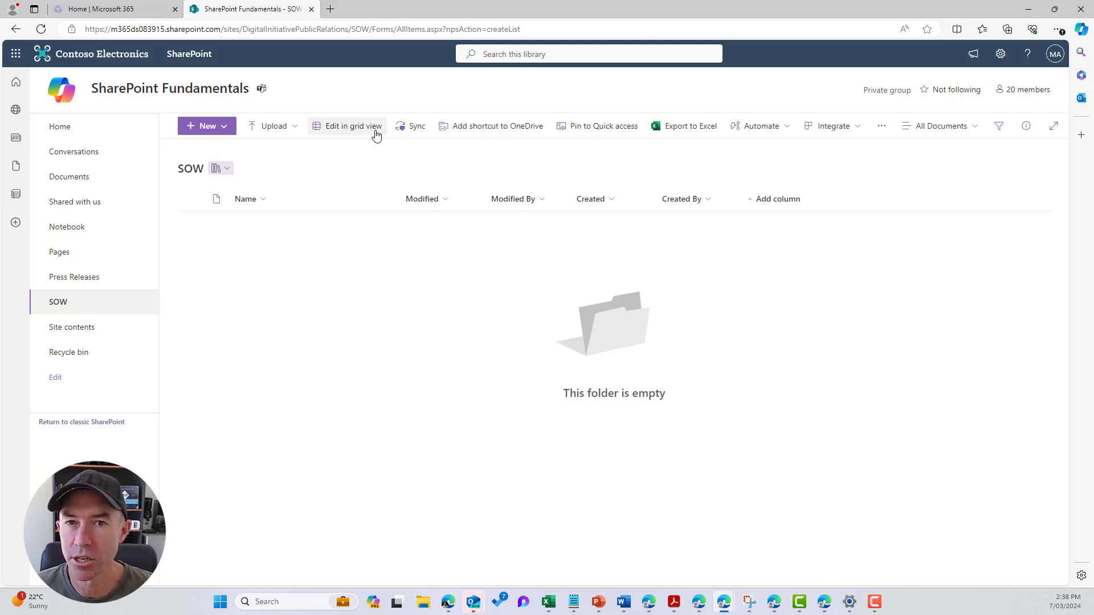
left_click(231, 136)
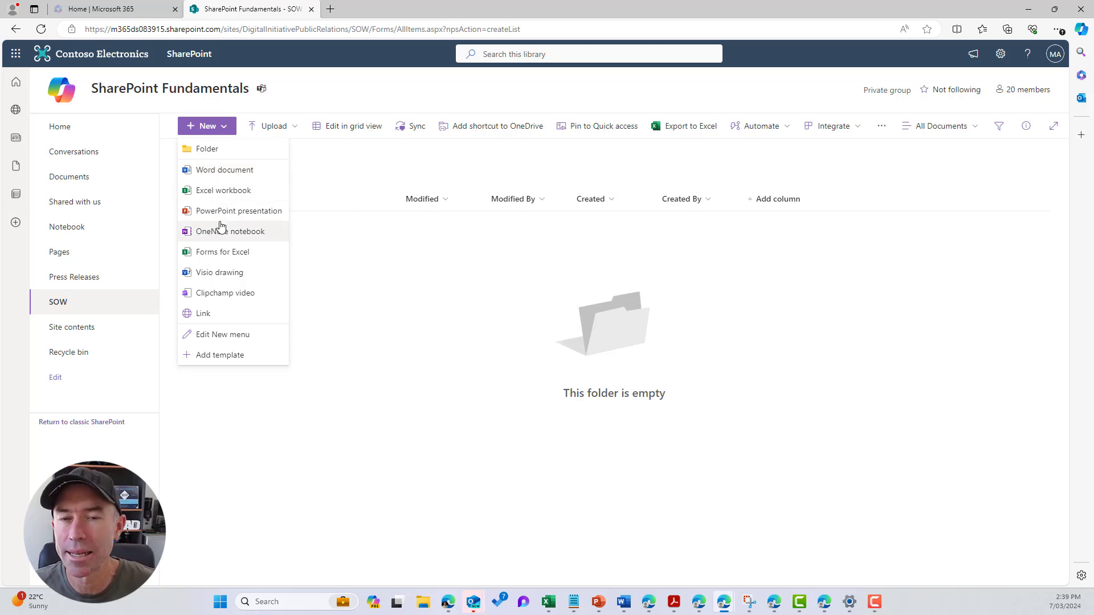
left_click(277, 127)
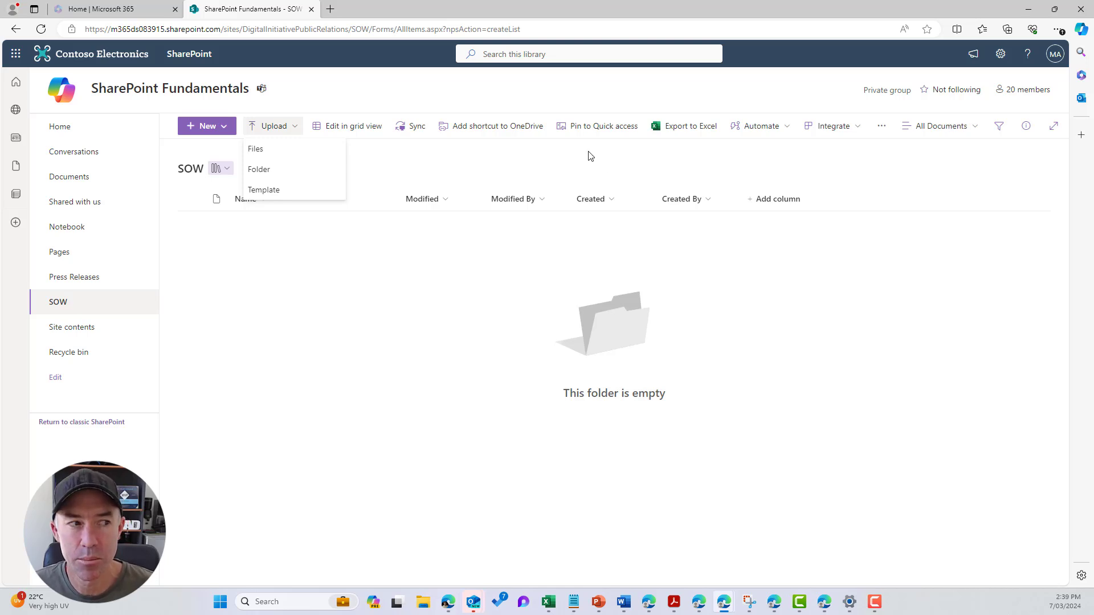
left_click(753, 130)
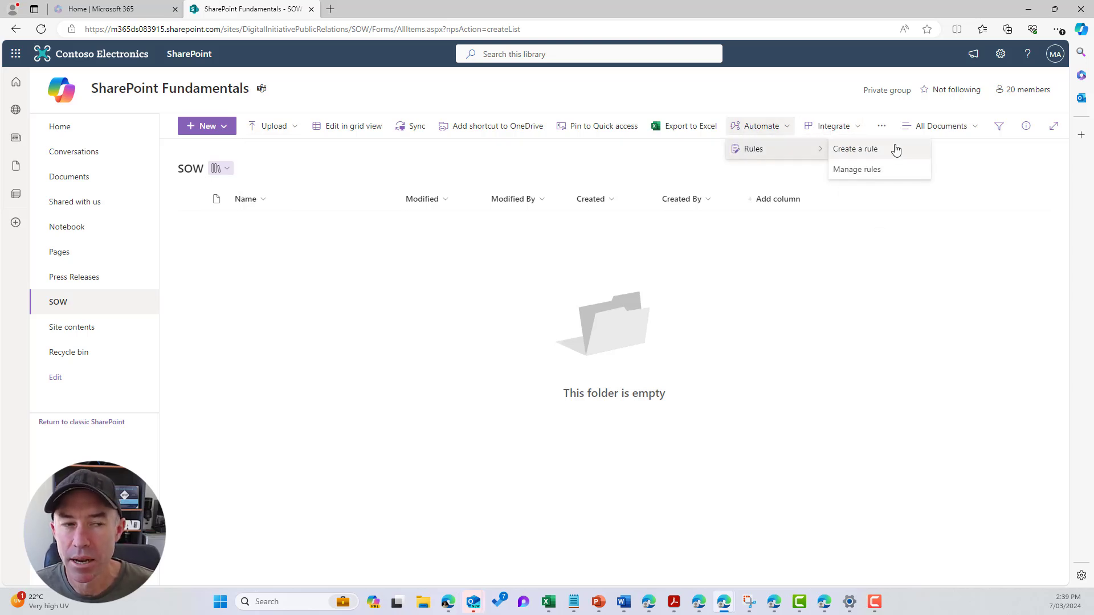
left_click(882, 127)
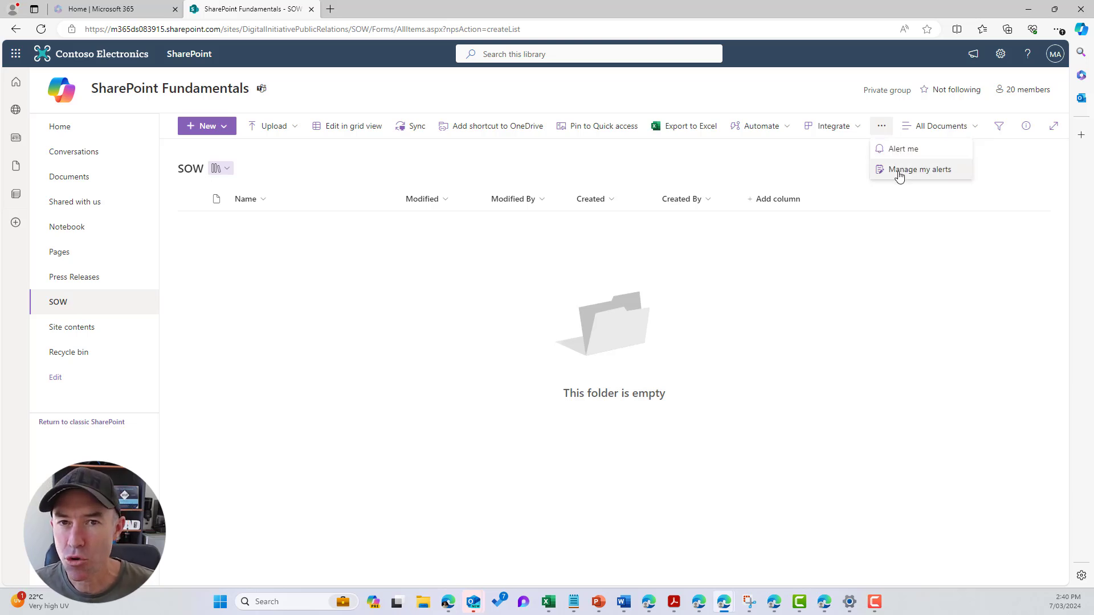
left_click(223, 130)
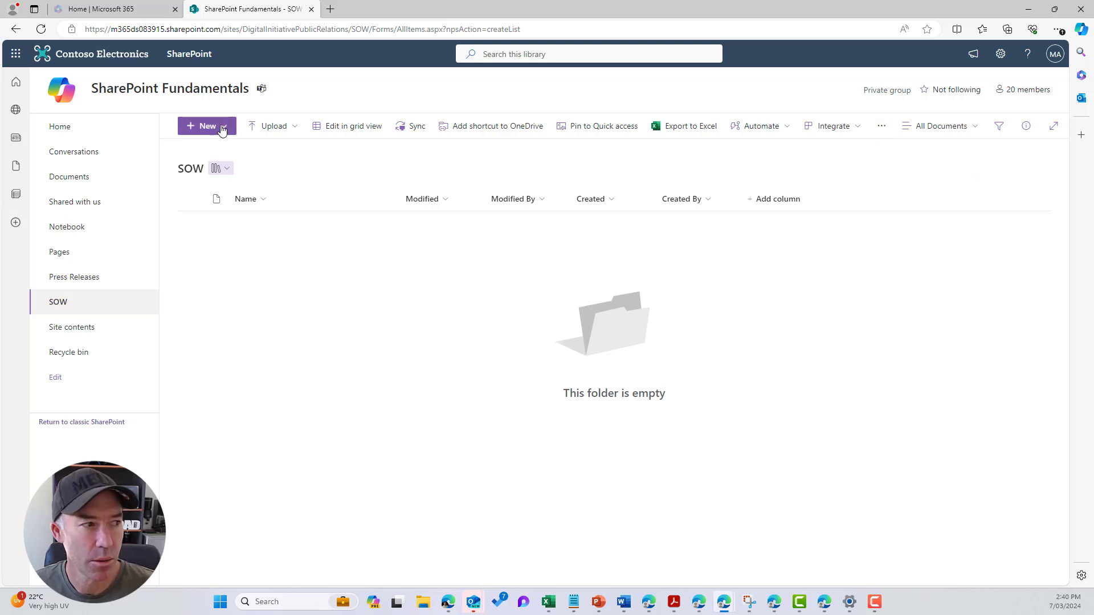
Step: Create a blue folder named Folder 1 in the SOW library
left_click(223, 129)
left_click(216, 150)
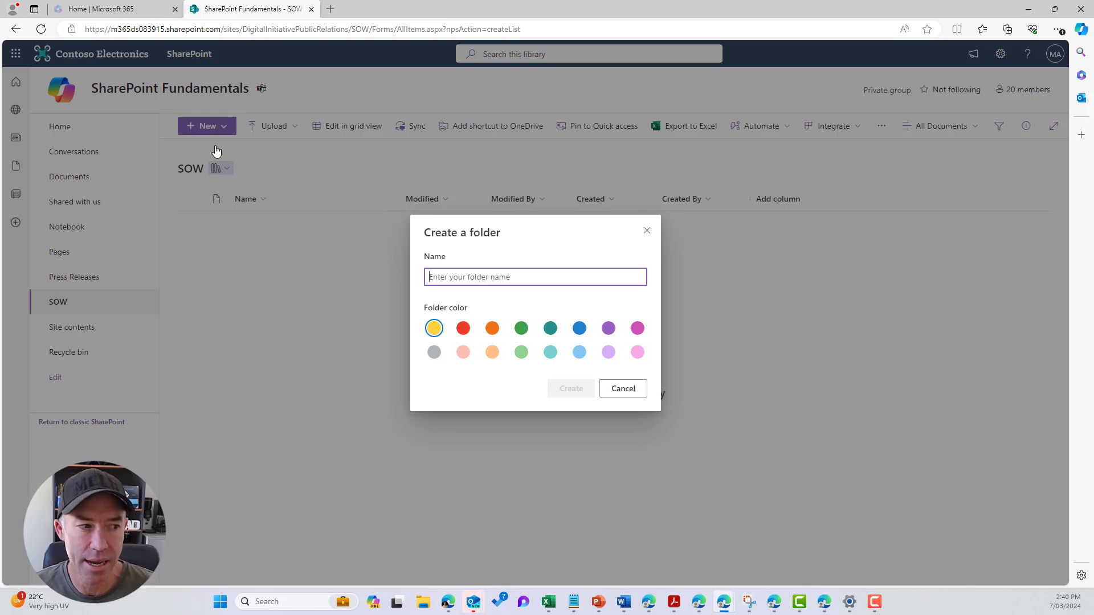
left_click(580, 328)
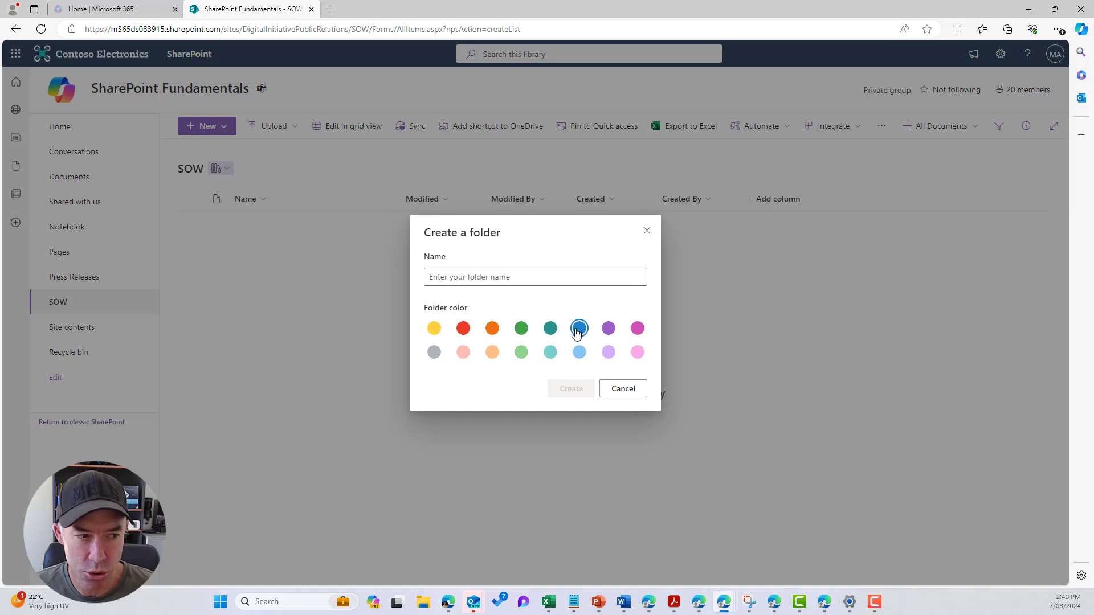
left_click(497, 280)
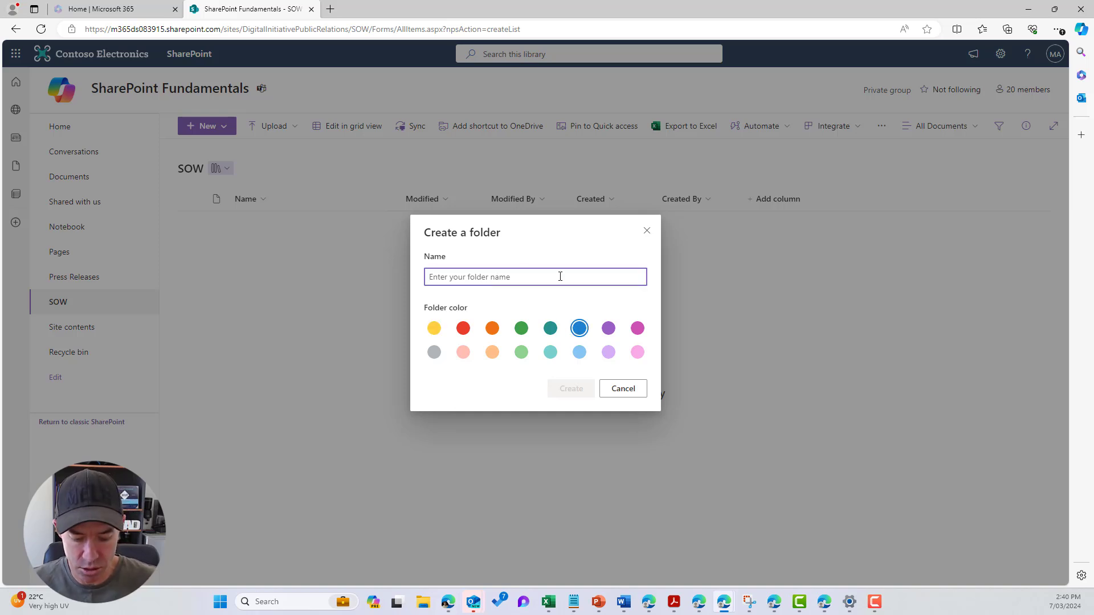
type("f")
key("BackSpace")
type("Folde")
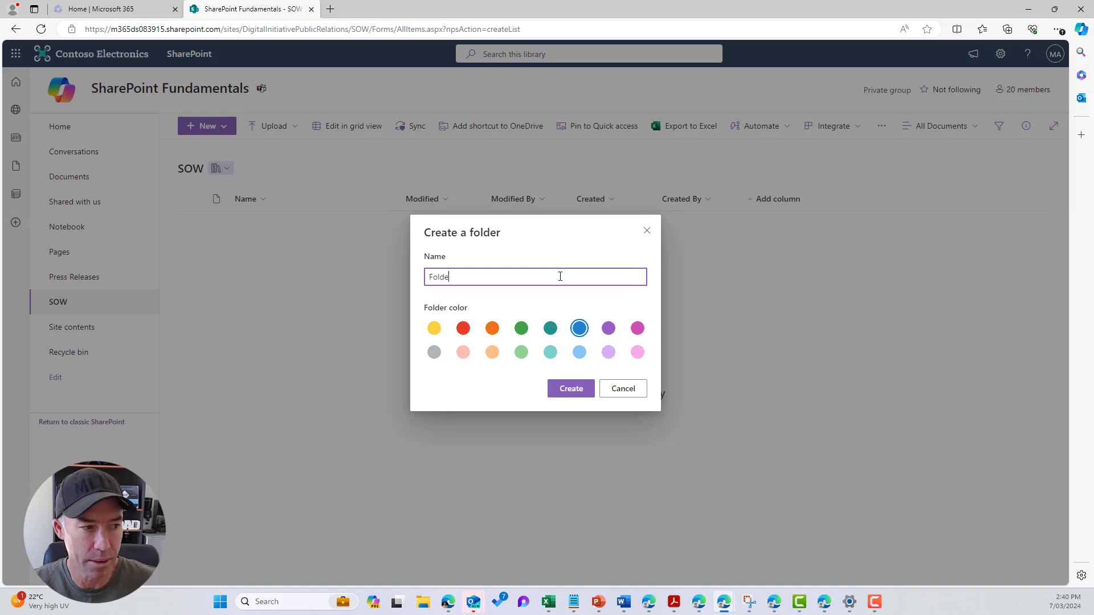
type("r 1")
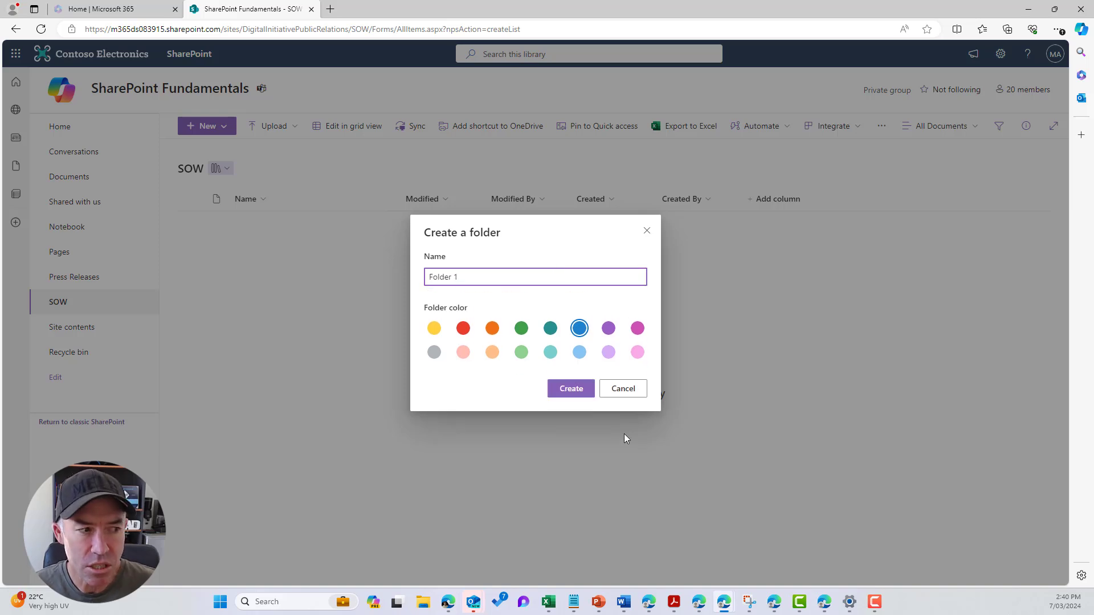
left_click(567, 388)
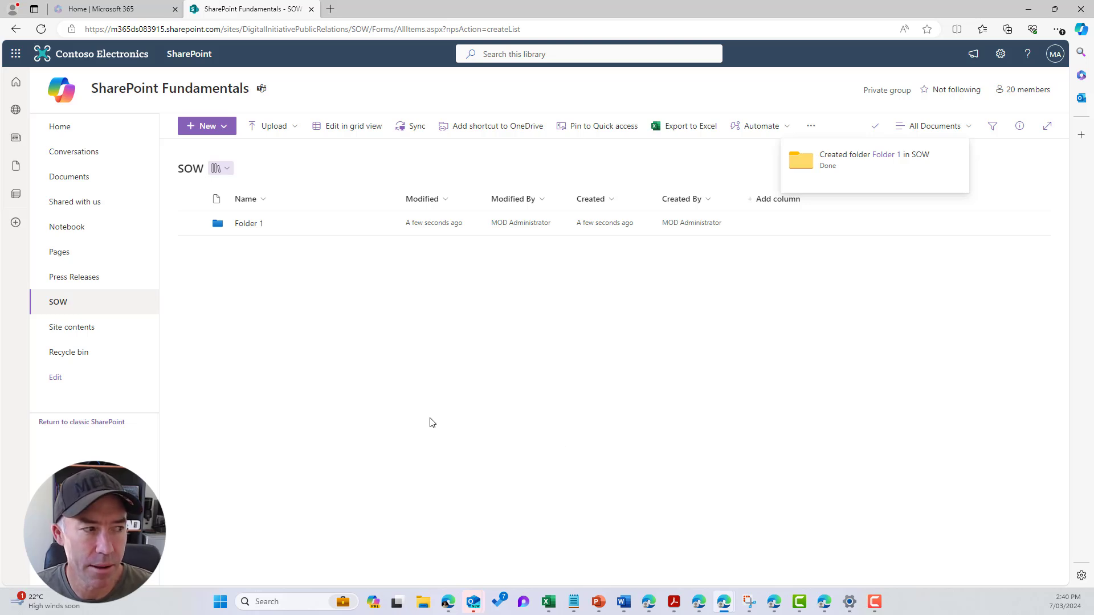
Step: Create a new Word document in the SOW library and enter the placeholder text "fdafdafdafdafdfda" in its body
left_click(224, 127)
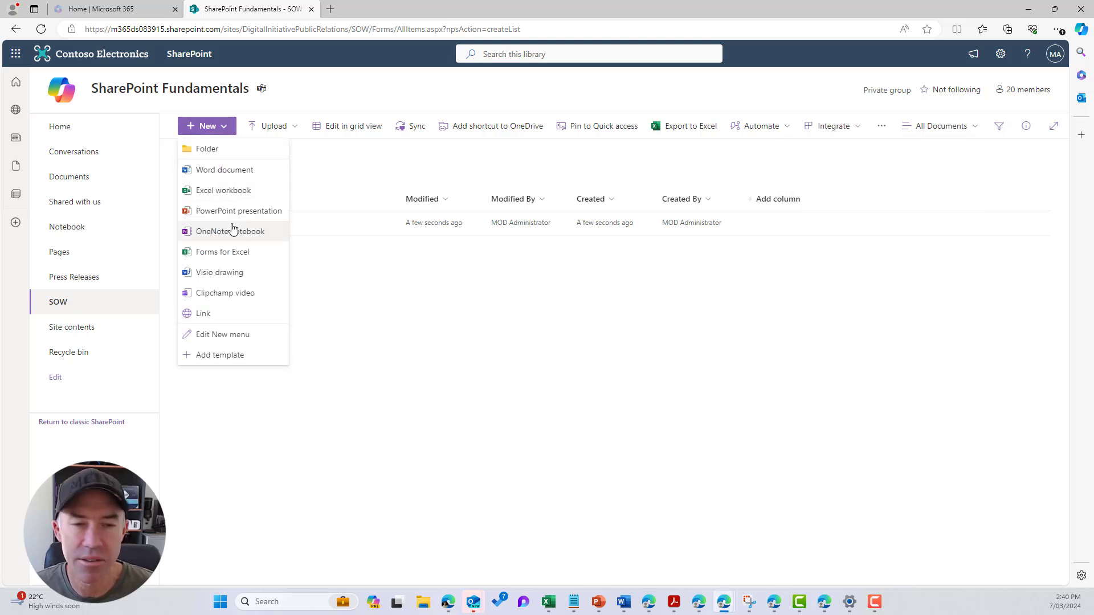
left_click(232, 179)
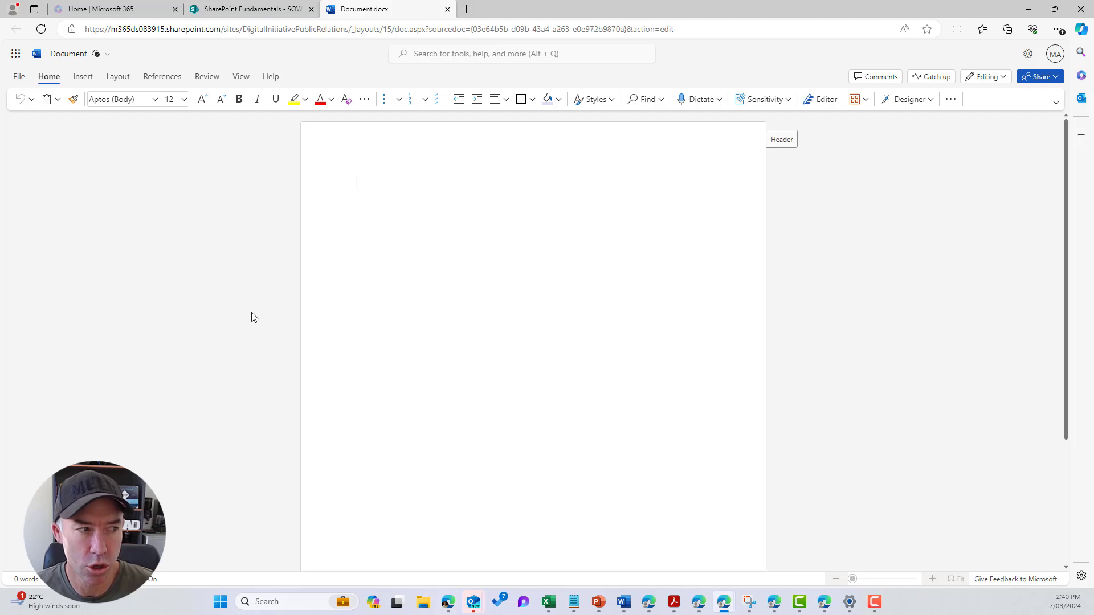
type("fdafdafda")
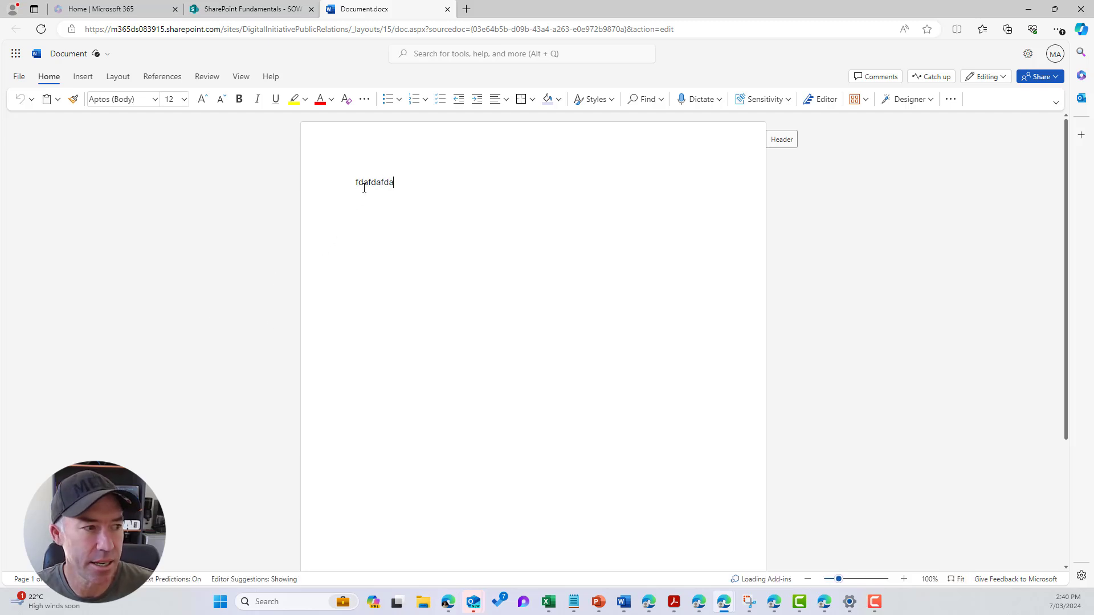
type("fdafdfda")
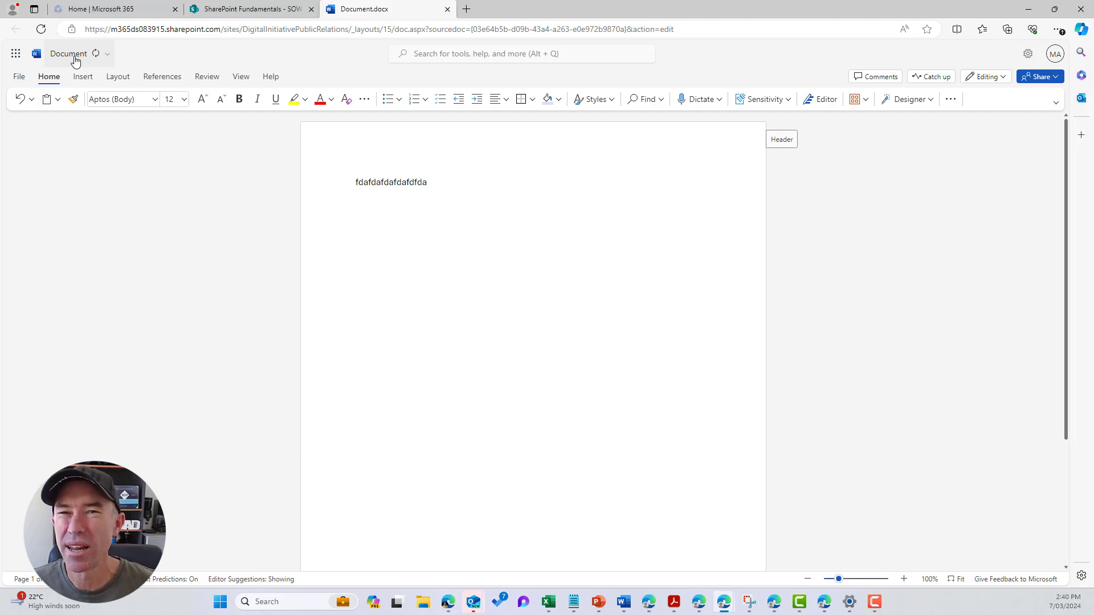
key("alt+grave")
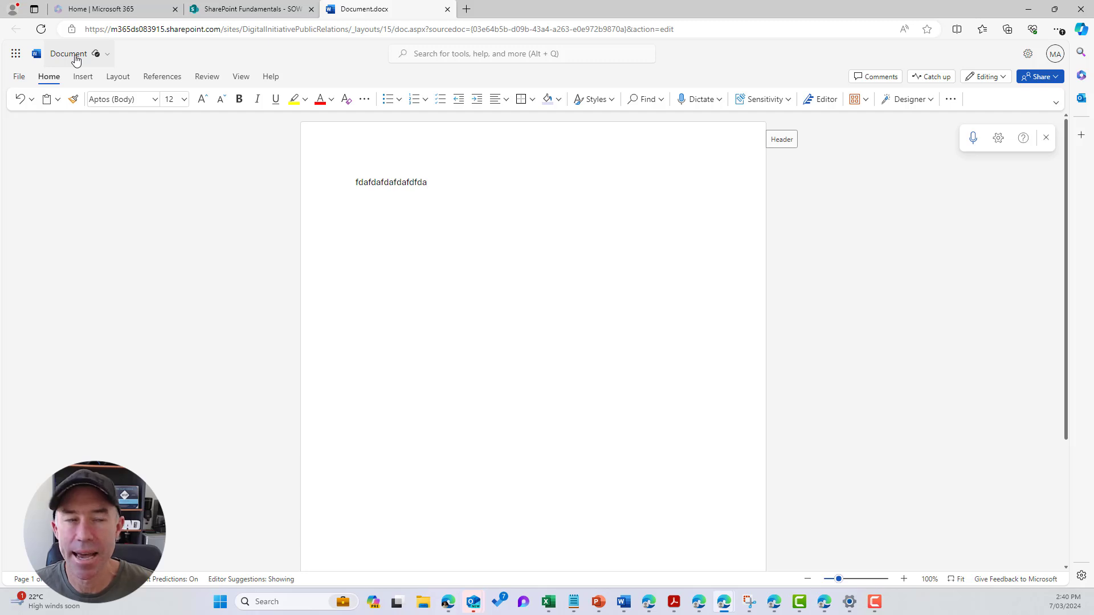
Step: Rename the Word document Statement of Work - Copilot Studio and open the SOW library where it is stored
left_click(76, 57)
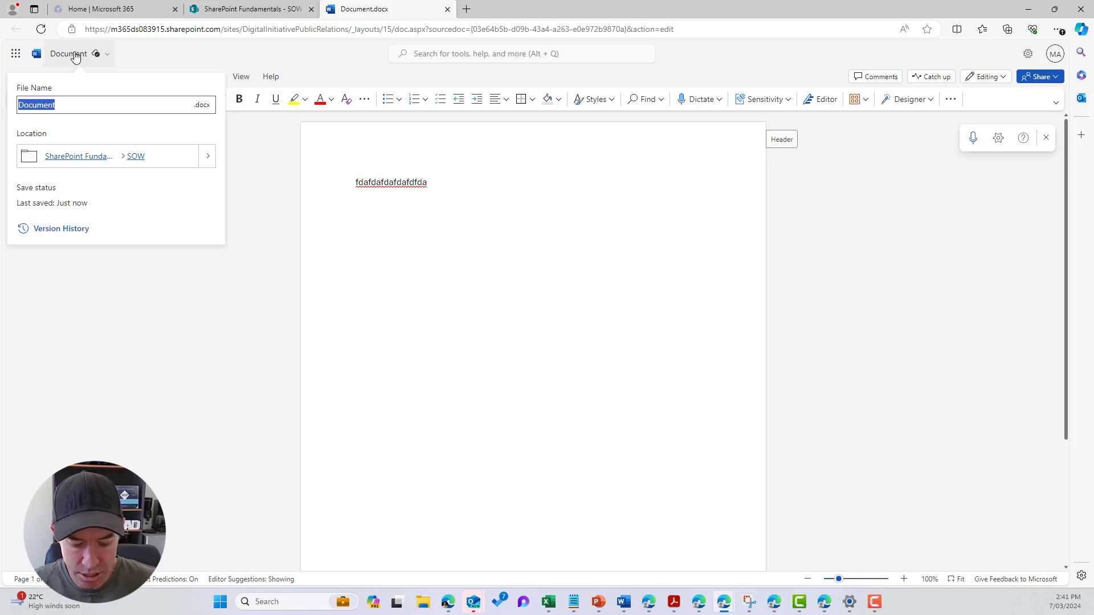
type("Statement of W")
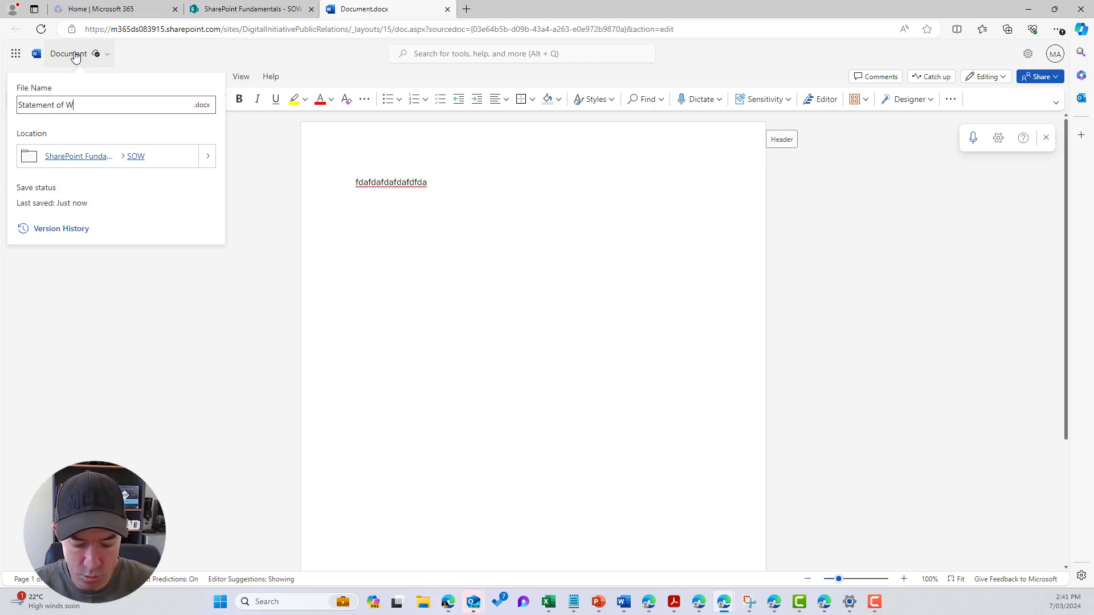
type("ork - ")
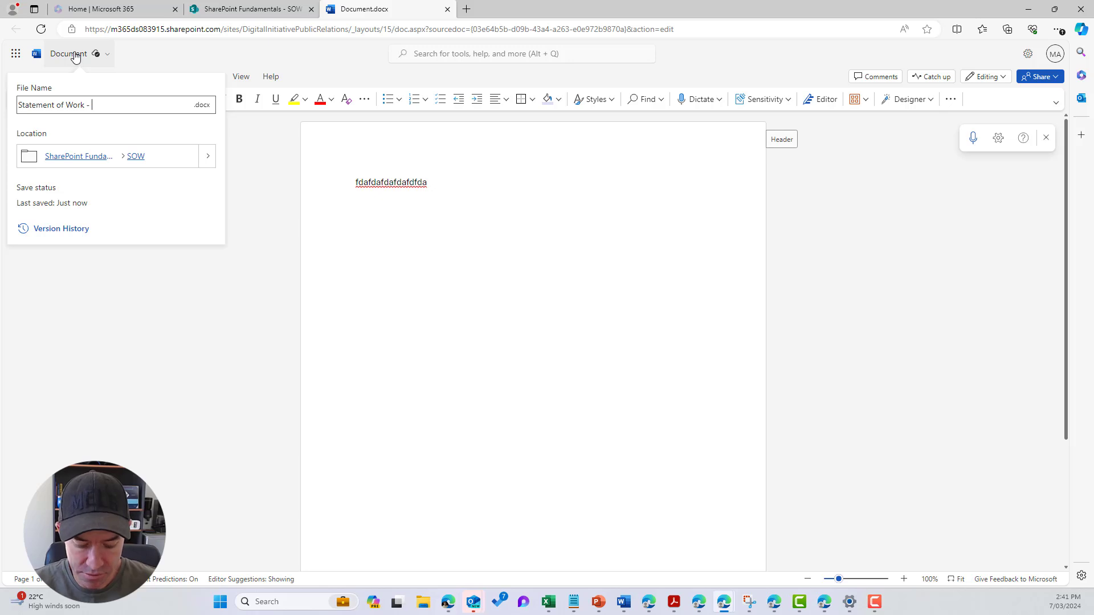
type("Copilot Studio")
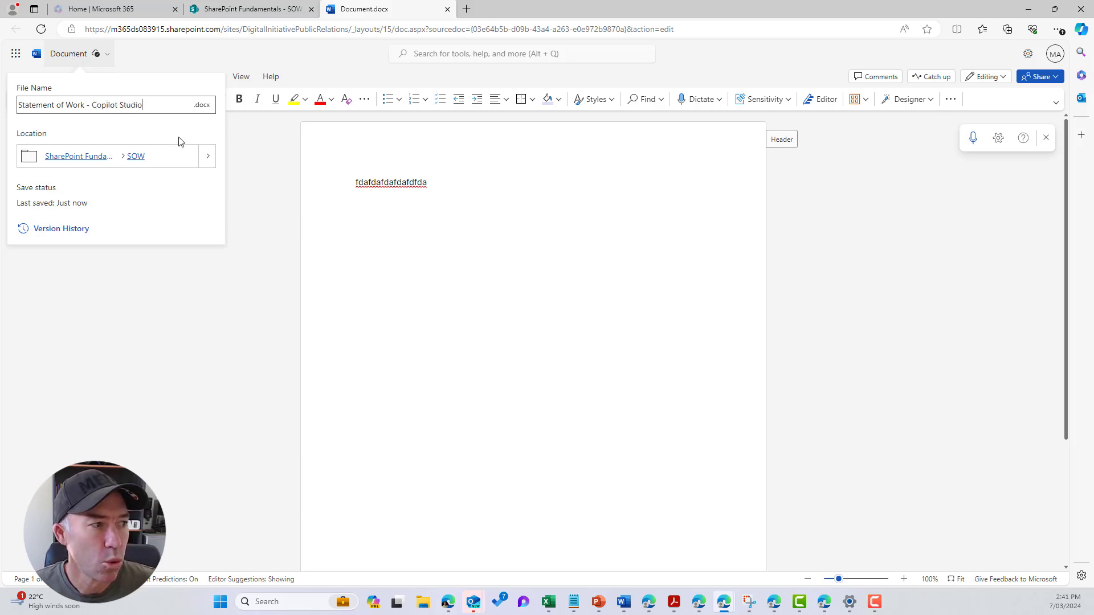
key("Return")
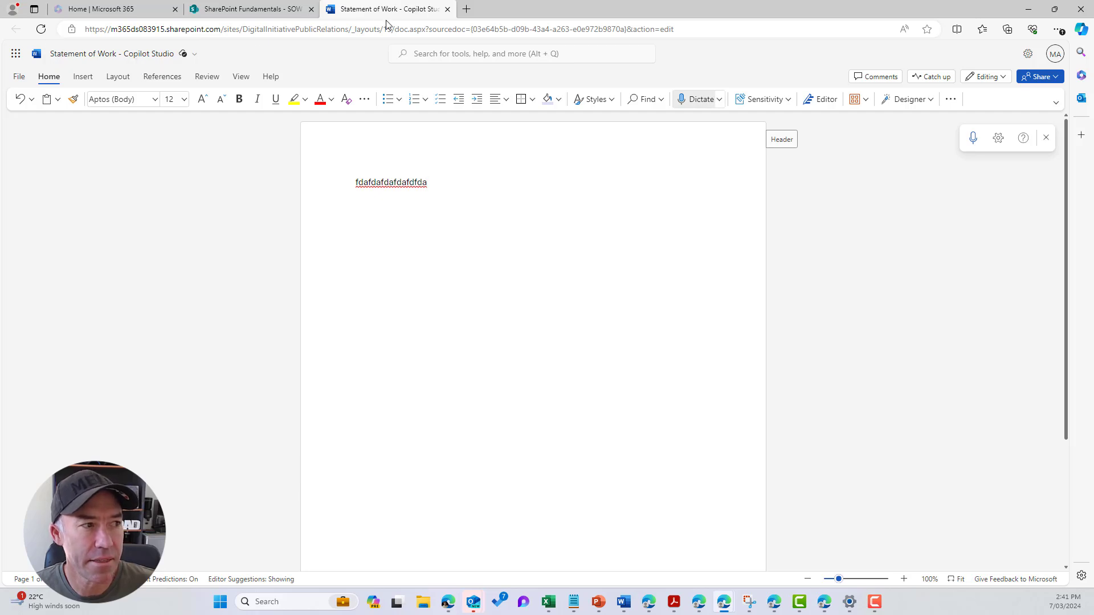
left_click(112, 53)
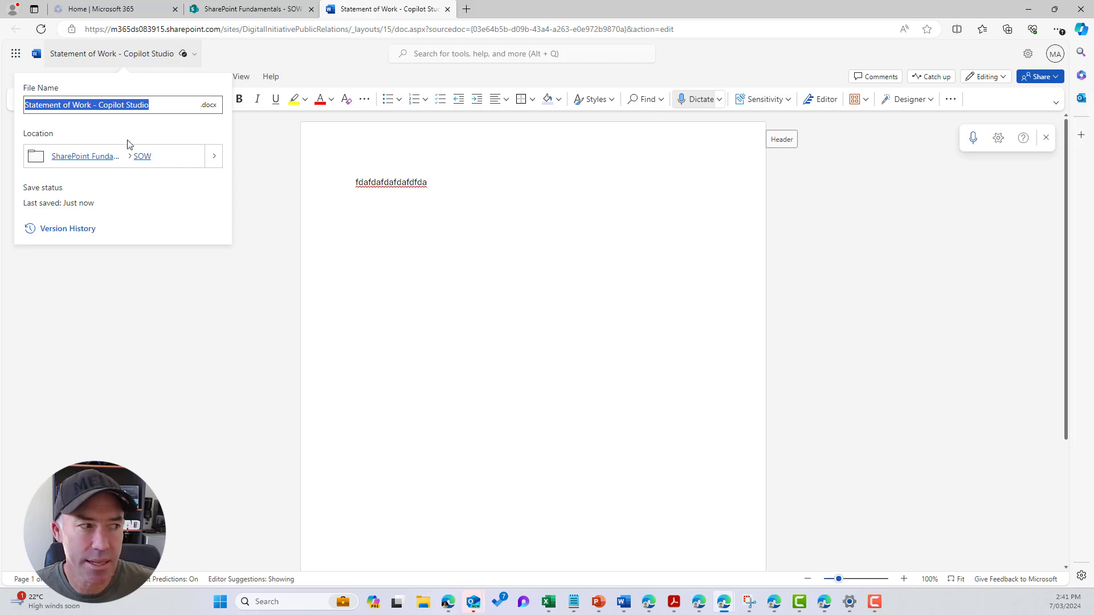
left_click(143, 157)
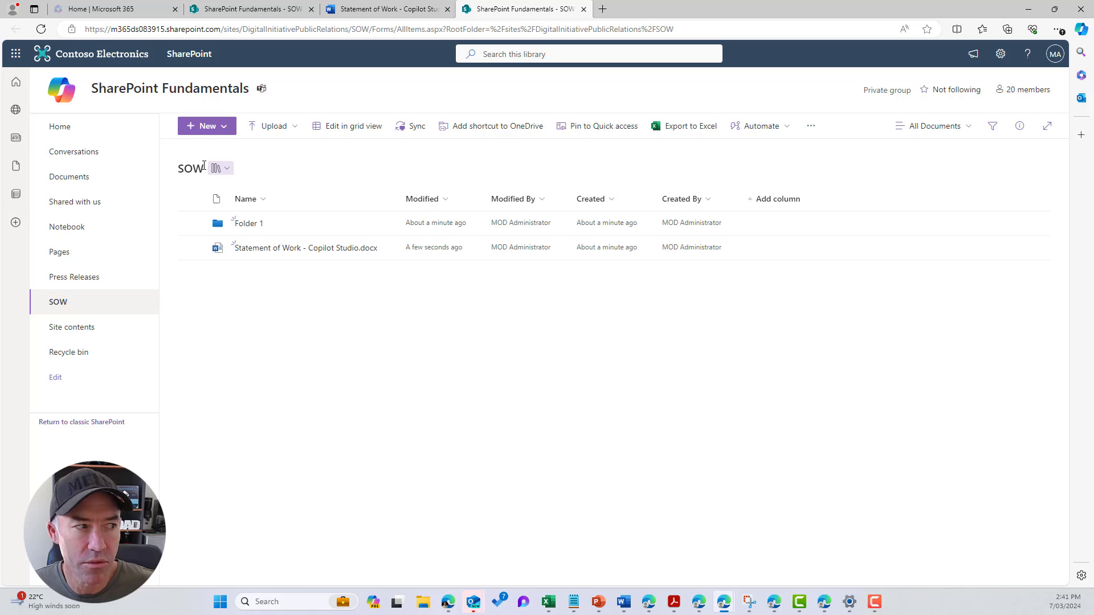
Step: Check which kinds of new items can be created inside Folder 1, and return to the SOW library
left_click(248, 228)
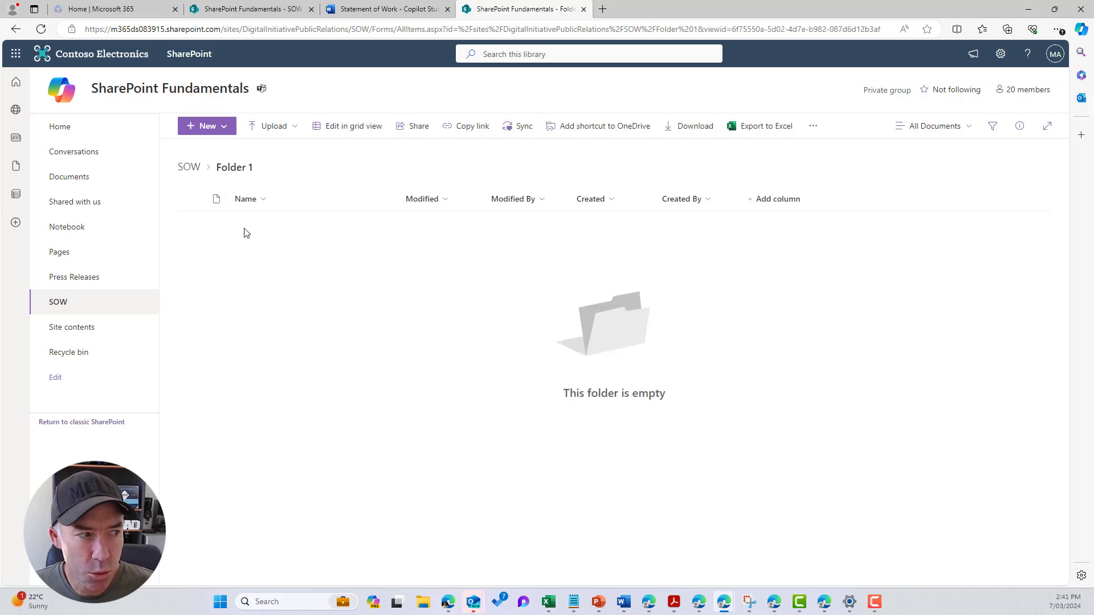
left_click(226, 128)
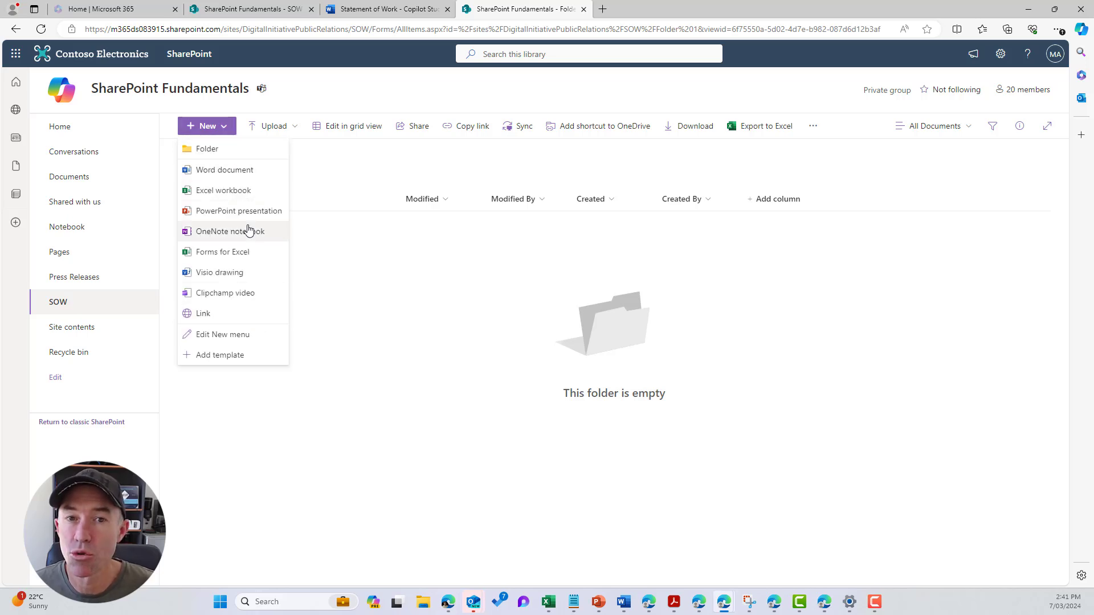
left_click(388, 155)
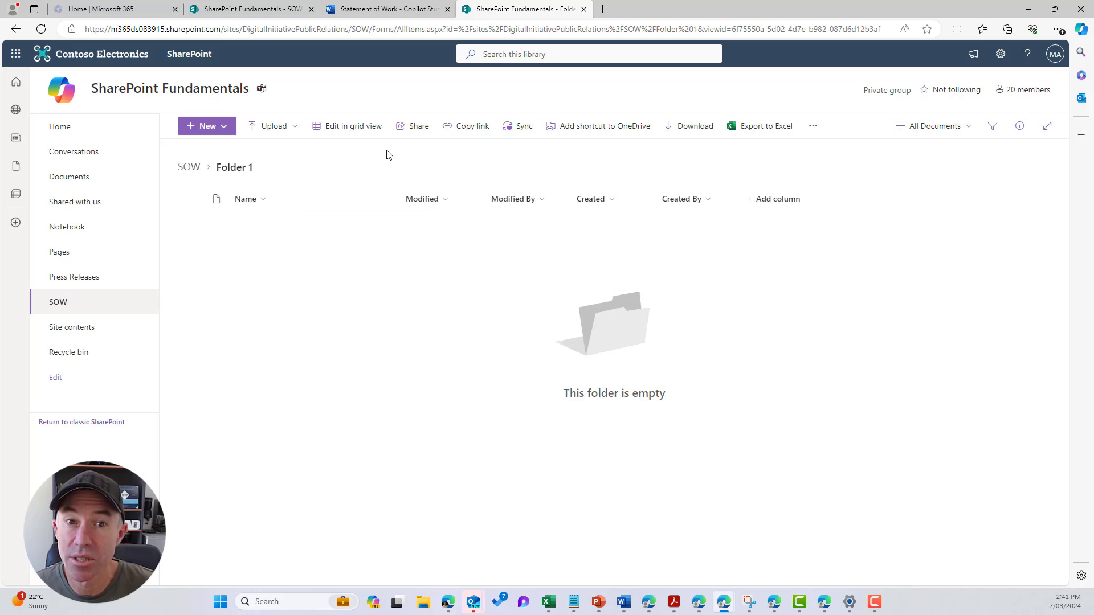
left_click(189, 167)
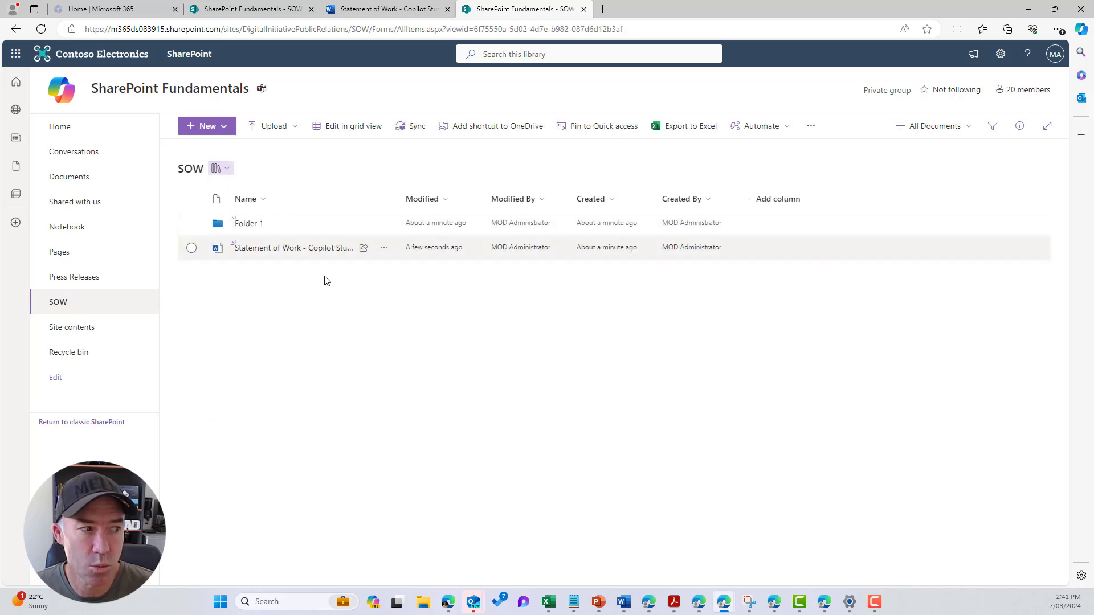
Step: Pin the Statement of Work - Copilot Studio document to the top of the SOW library and unpin it again
left_click(192, 249)
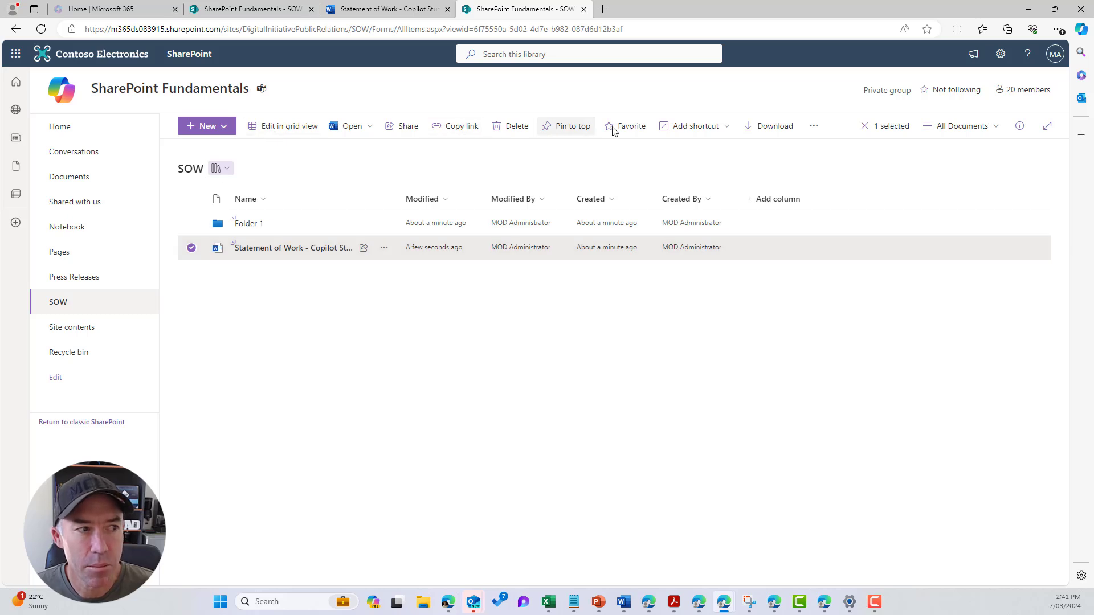
left_click(191, 250)
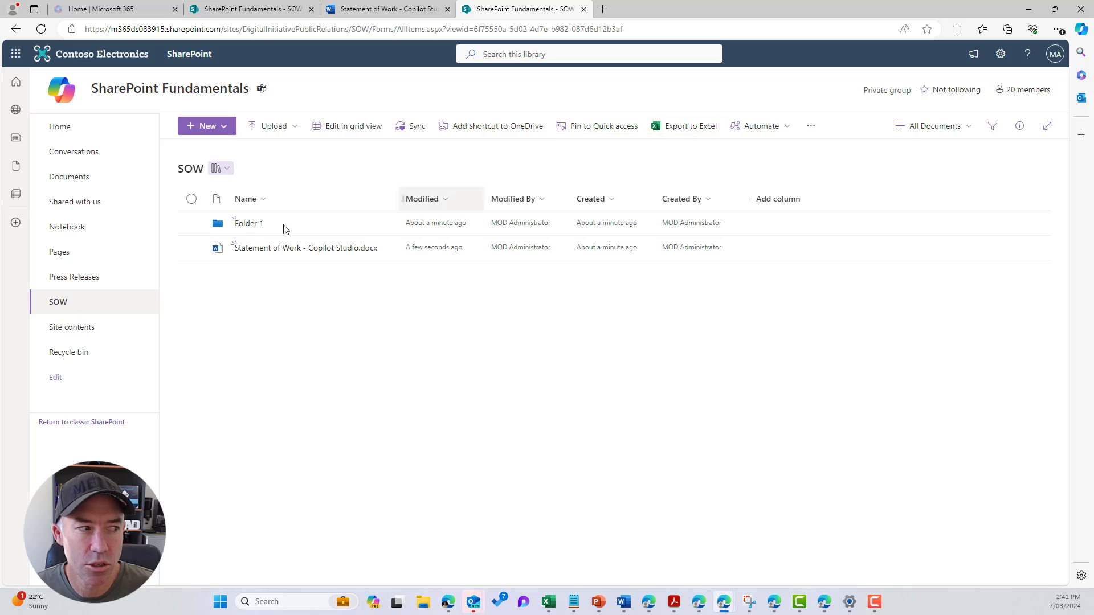
left_click(192, 249)
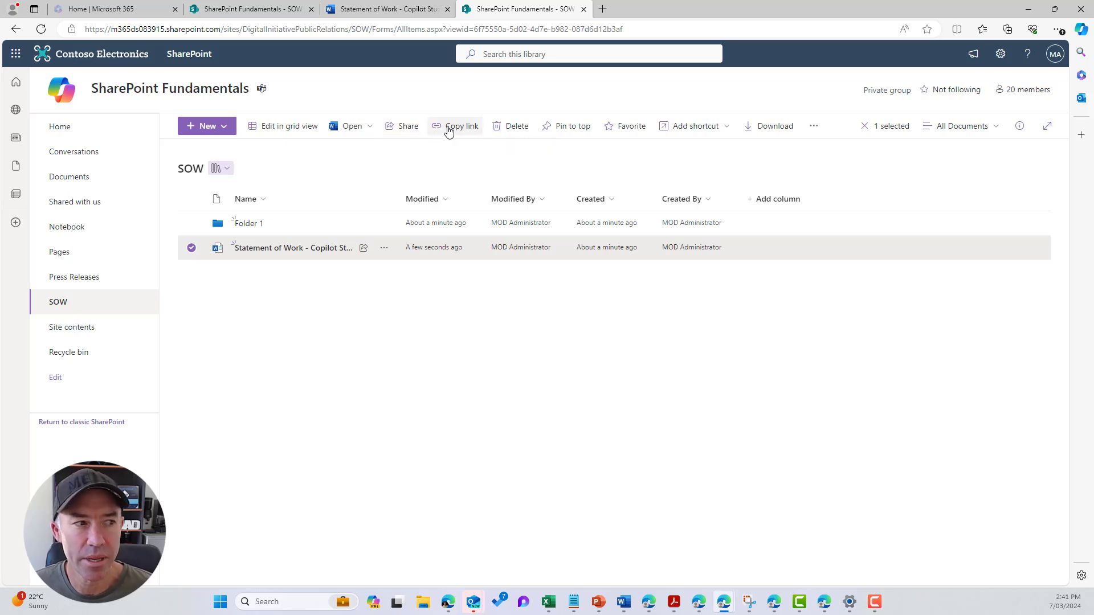
left_click(554, 133)
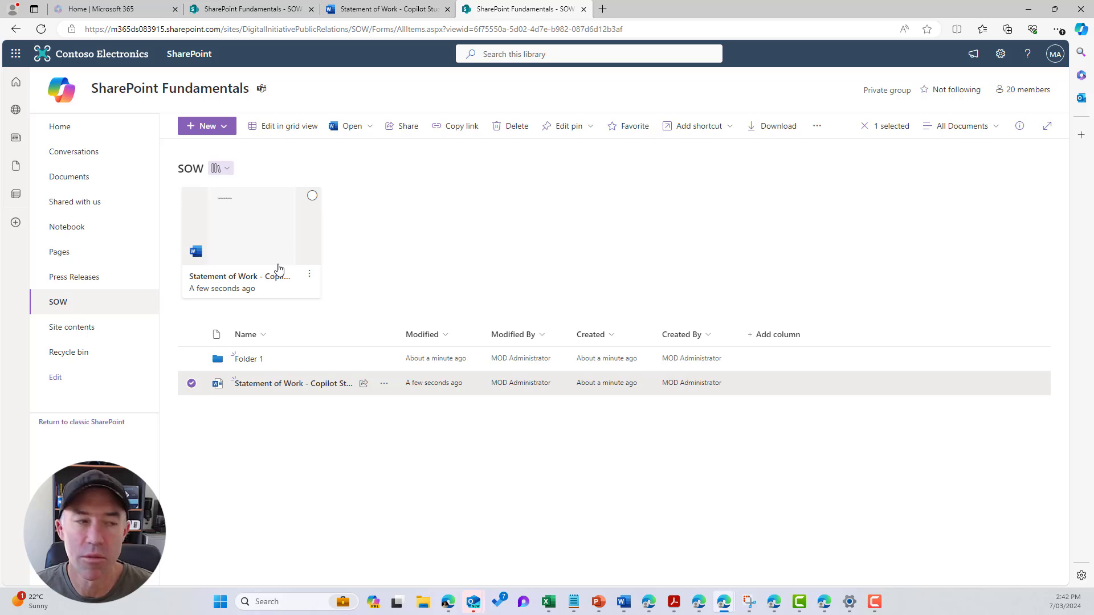
left_click(563, 127)
left_click(563, 150)
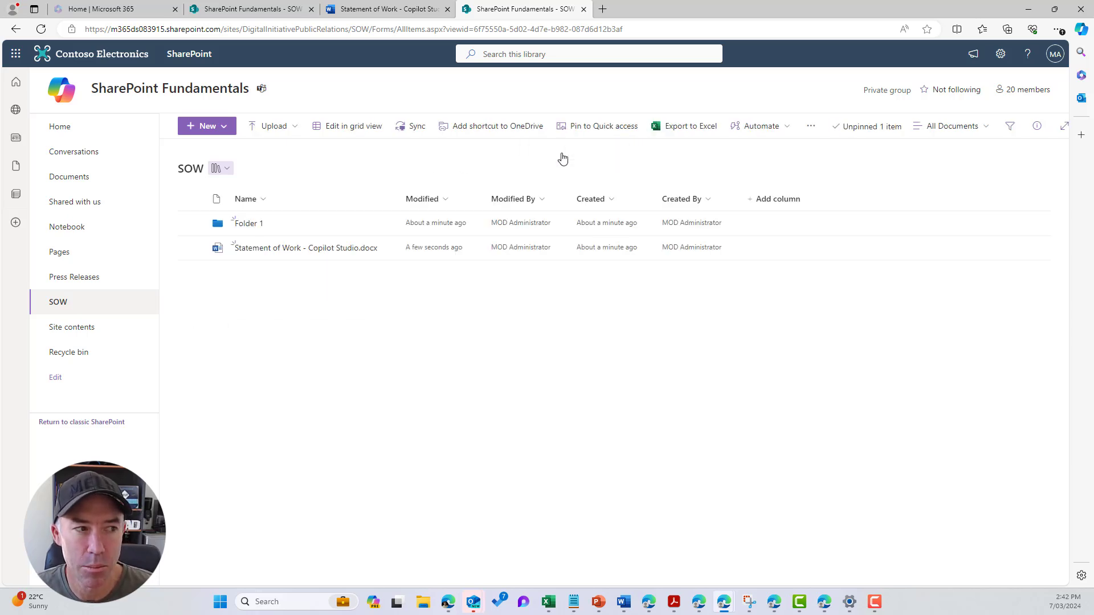
Step: Browse the other locations where a shortcut to the Statement of Work document can be added, including more places, without adding one
left_click(192, 248)
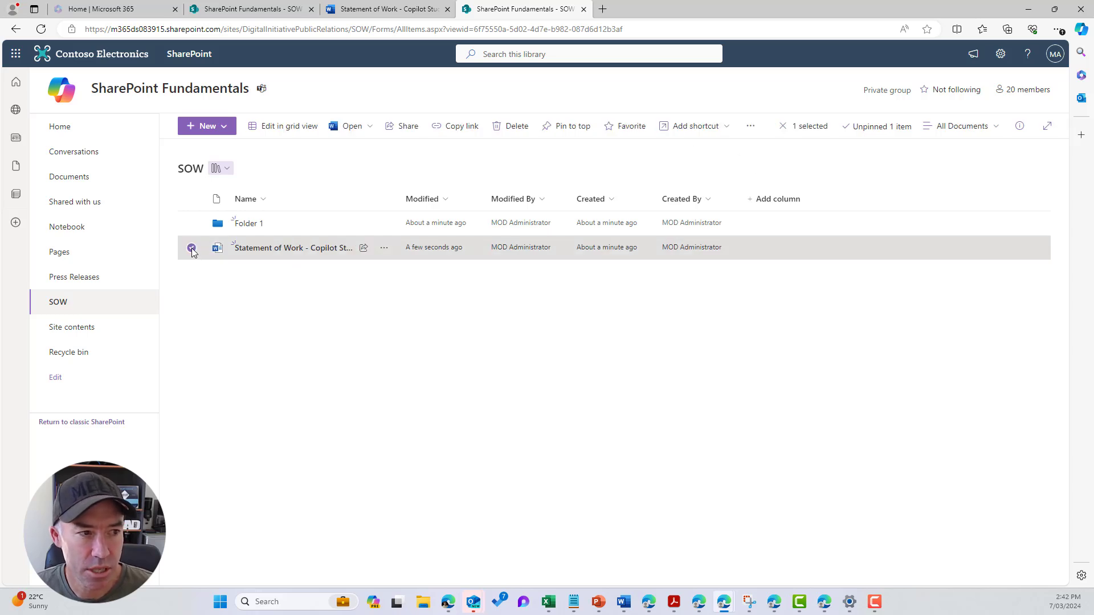
left_click(699, 136)
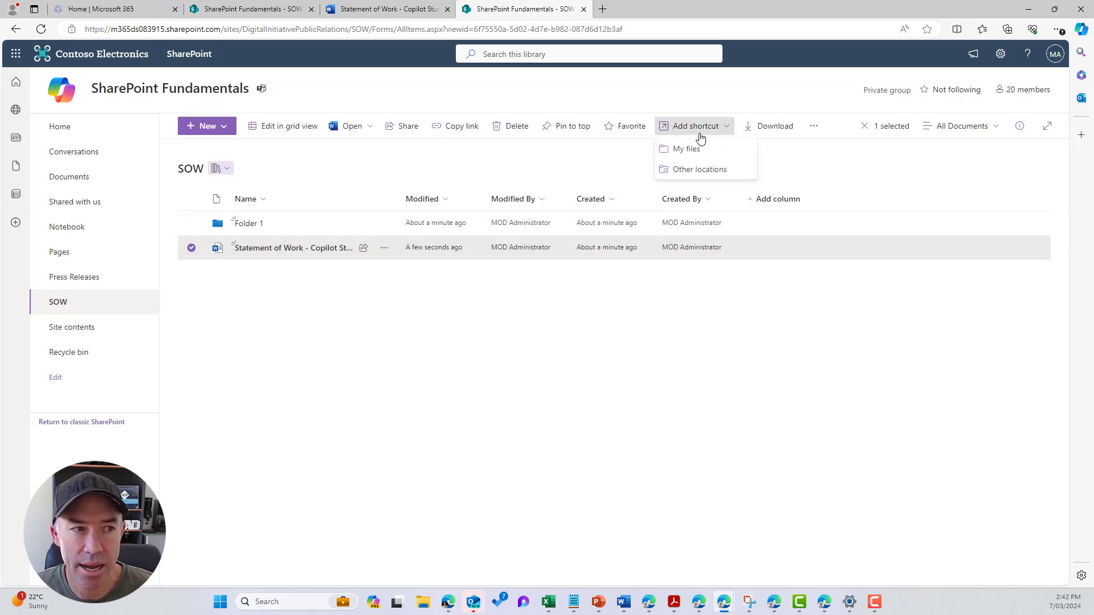
left_click(697, 171)
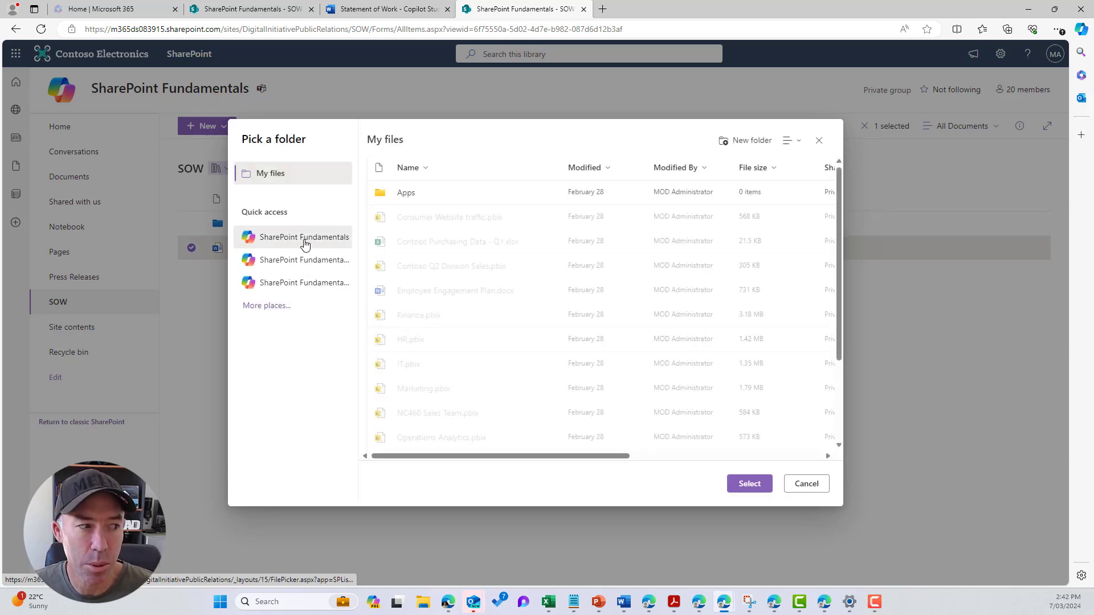
left_click(268, 311)
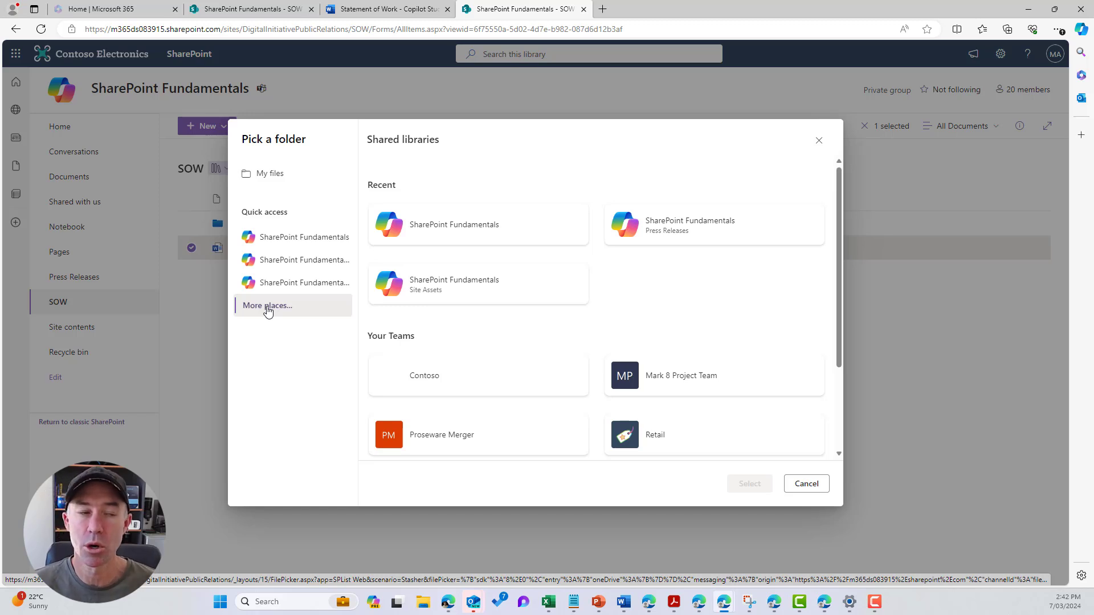
left_click(813, 486)
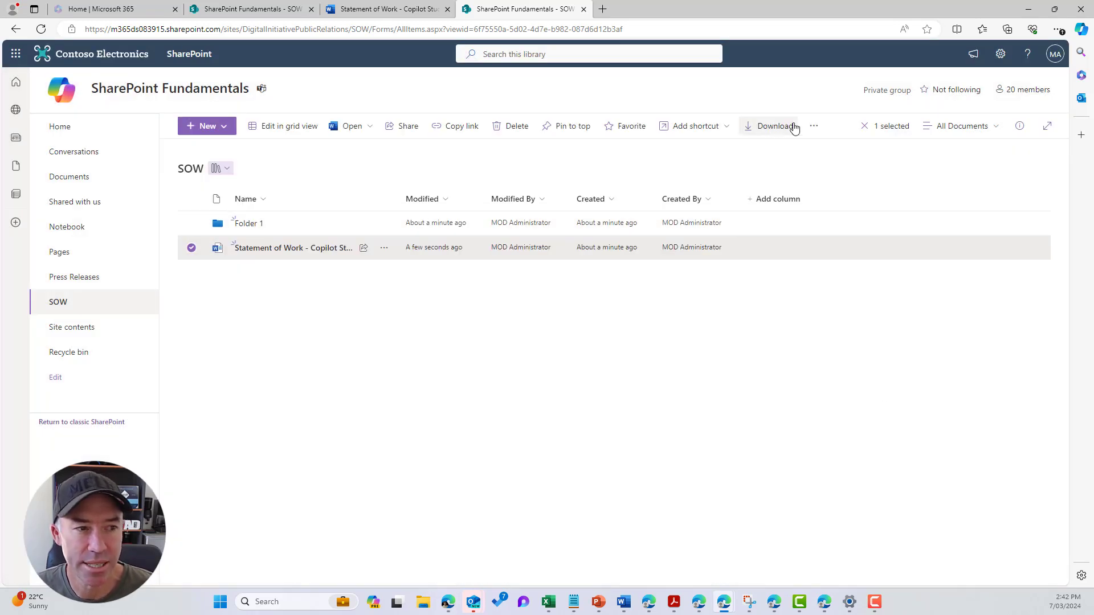
Step: Review the additional file actions available for the selected Statement of Work document, without keeping it selected
left_click(821, 130)
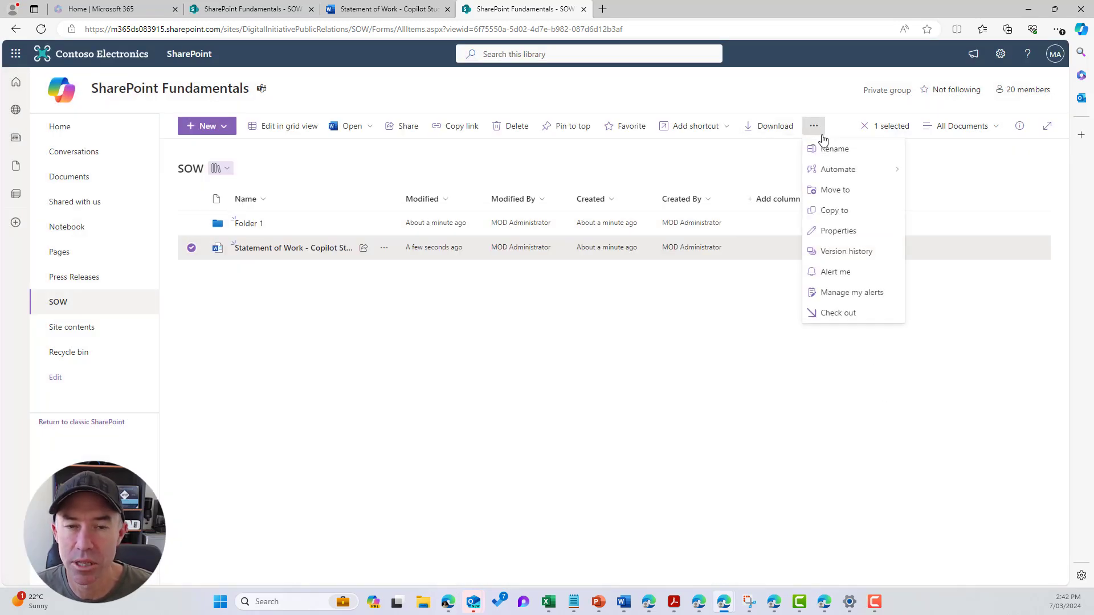
mouse_move(828, 173)
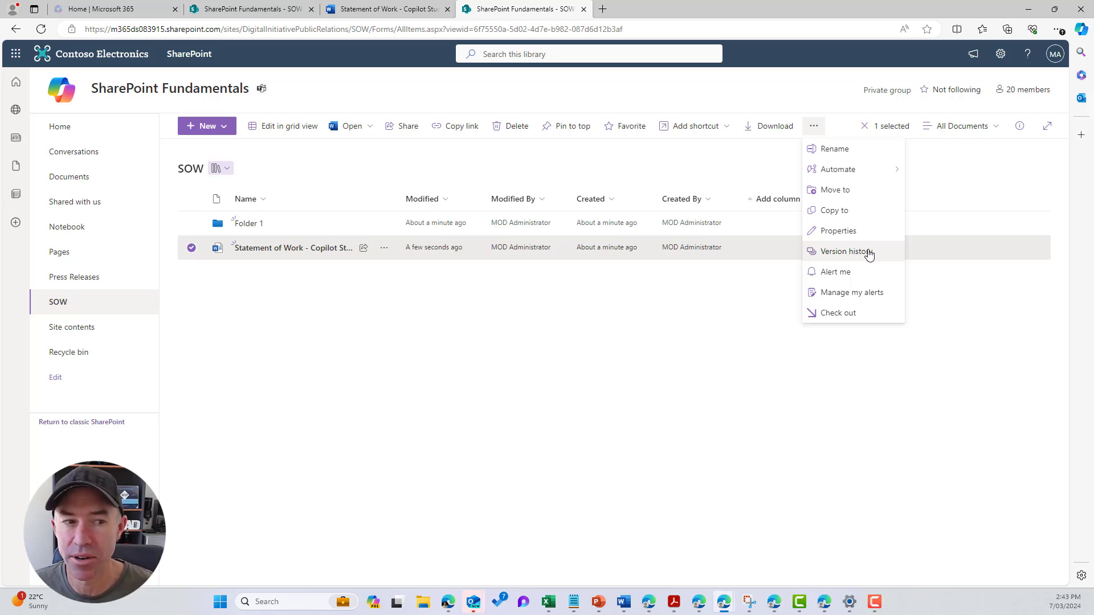
left_click(849, 315)
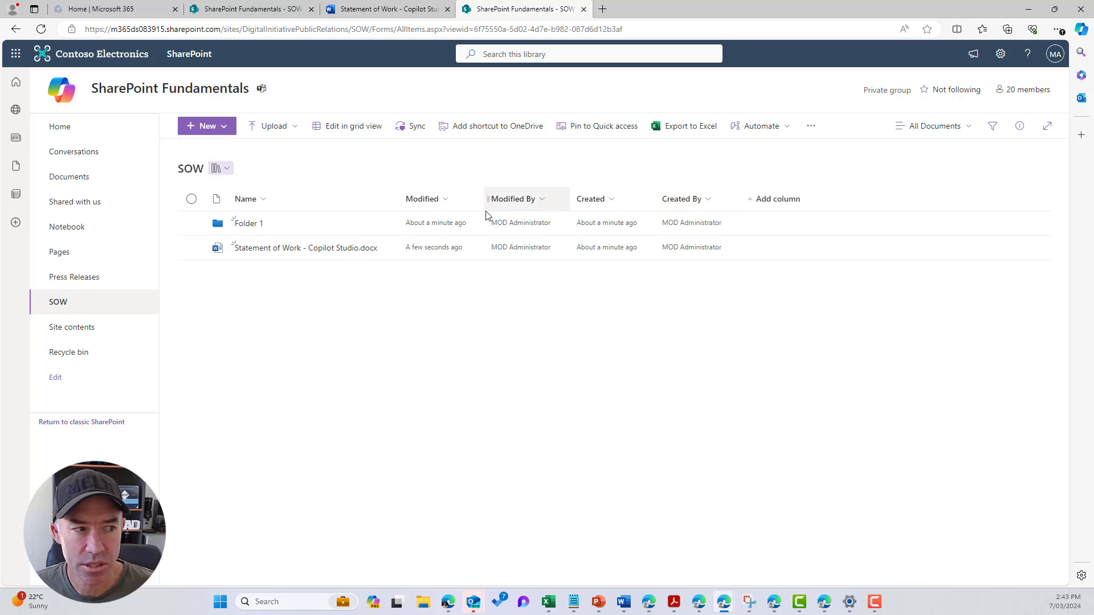
Step: Review which columns can be shown or hidden in the SOW library's view, leaving the selection as it is
left_click(777, 206)
left_click(658, 412)
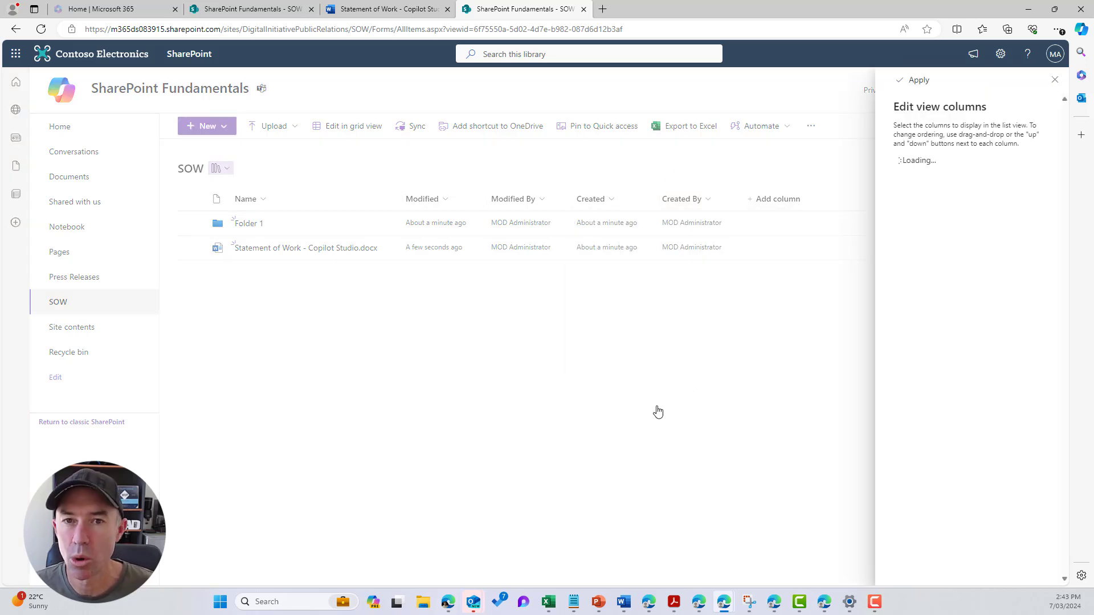
scroll(917, 271, "down", 1)
scroll(918, 269, "up", 1)
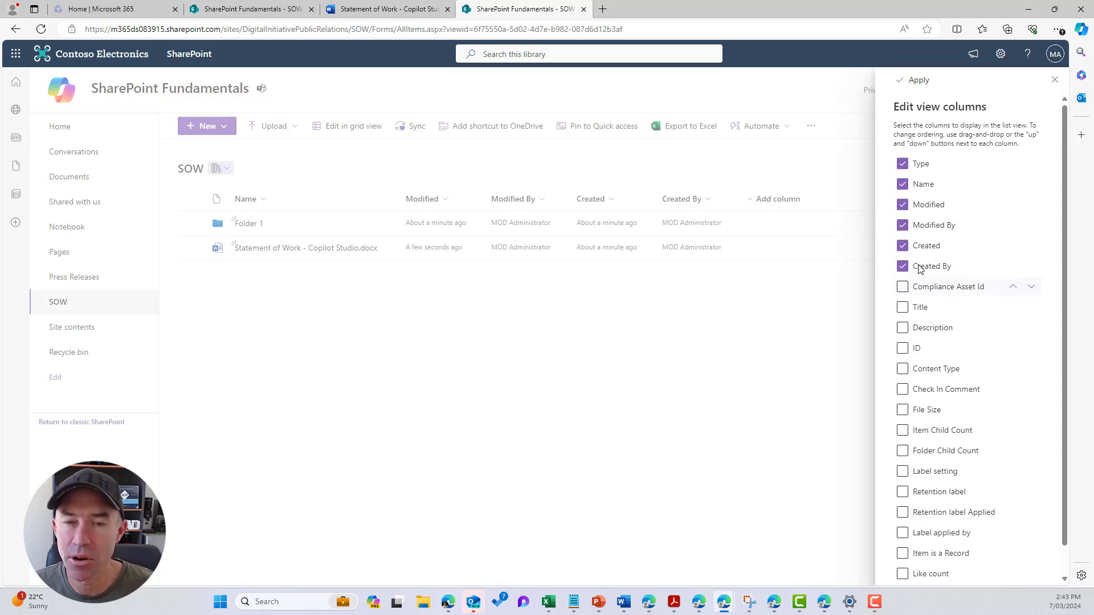
left_click(1054, 80)
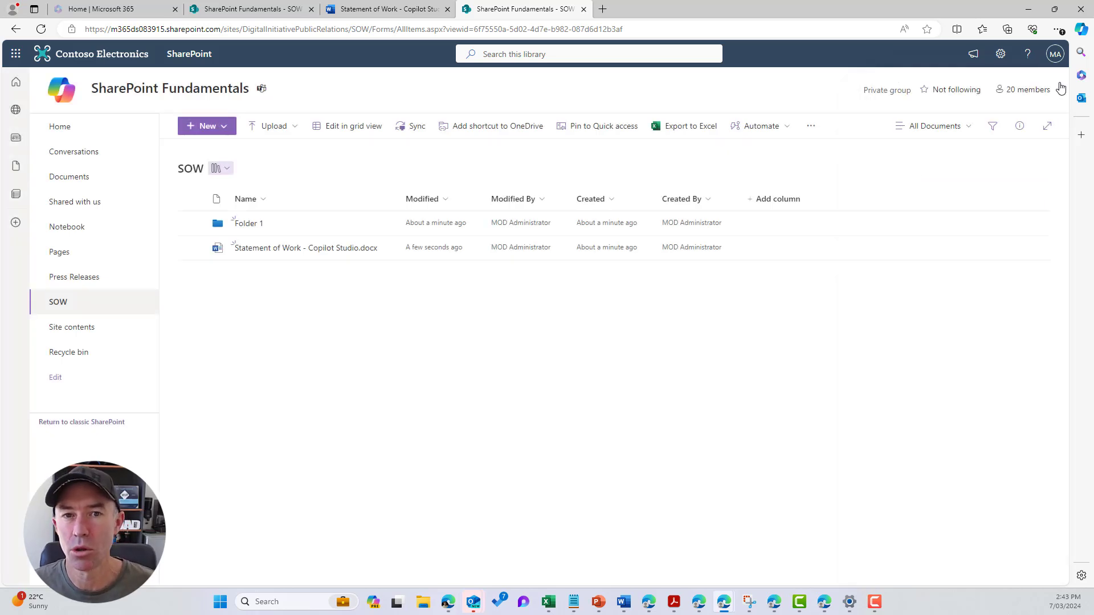
Step: Start a new Choice column in the SOW library and name it Status
left_click(765, 209)
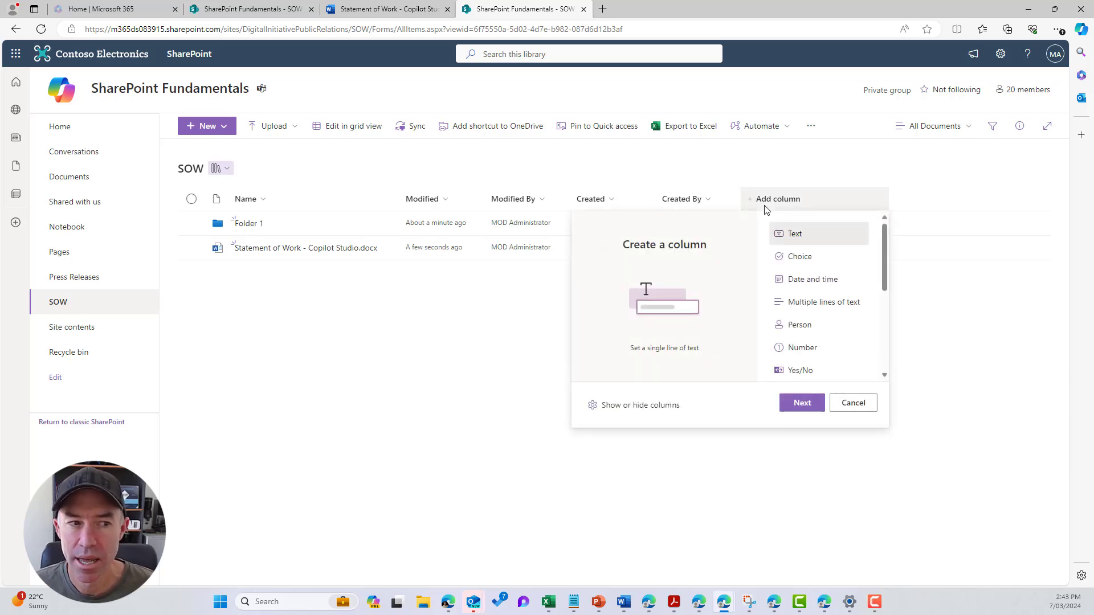
scroll(855, 248, "down", 5)
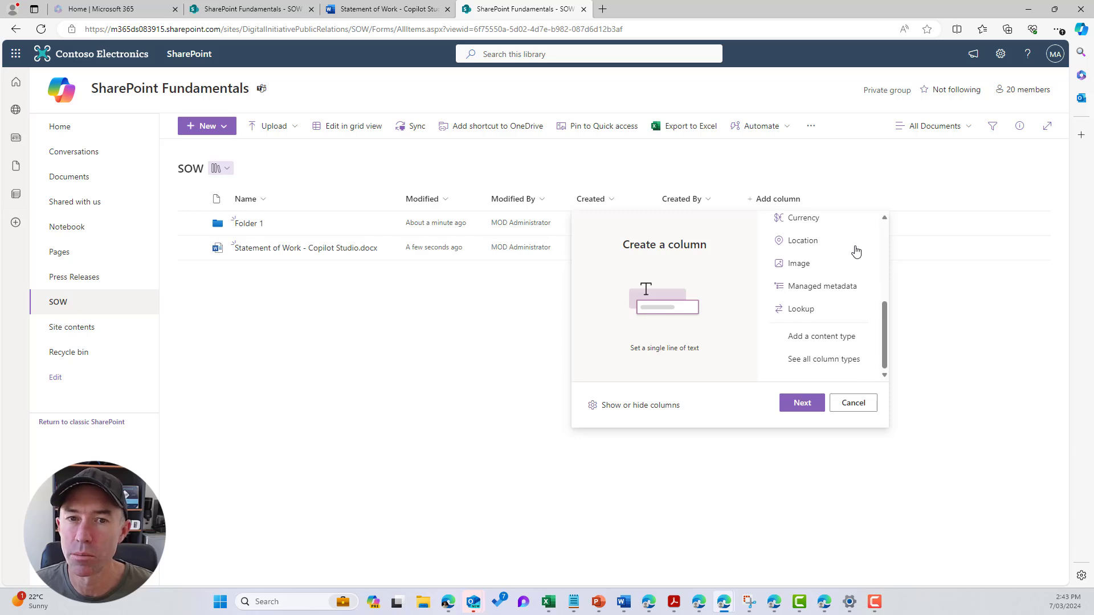
scroll(856, 251, "up", 5)
scroll(855, 251, "down", 2)
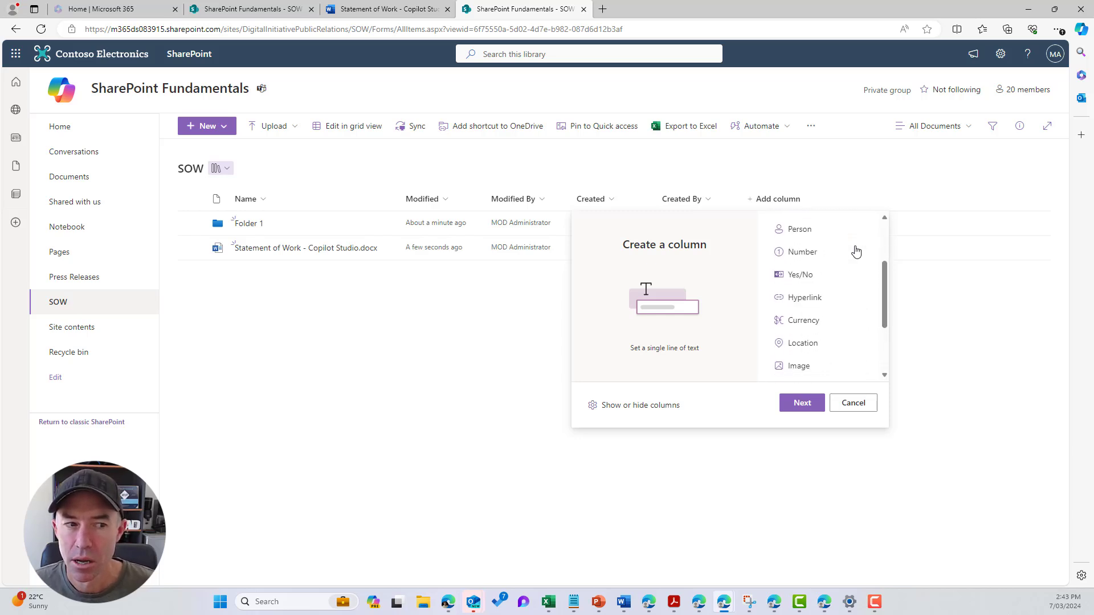
scroll(856, 251, "up", 3)
left_click(819, 259)
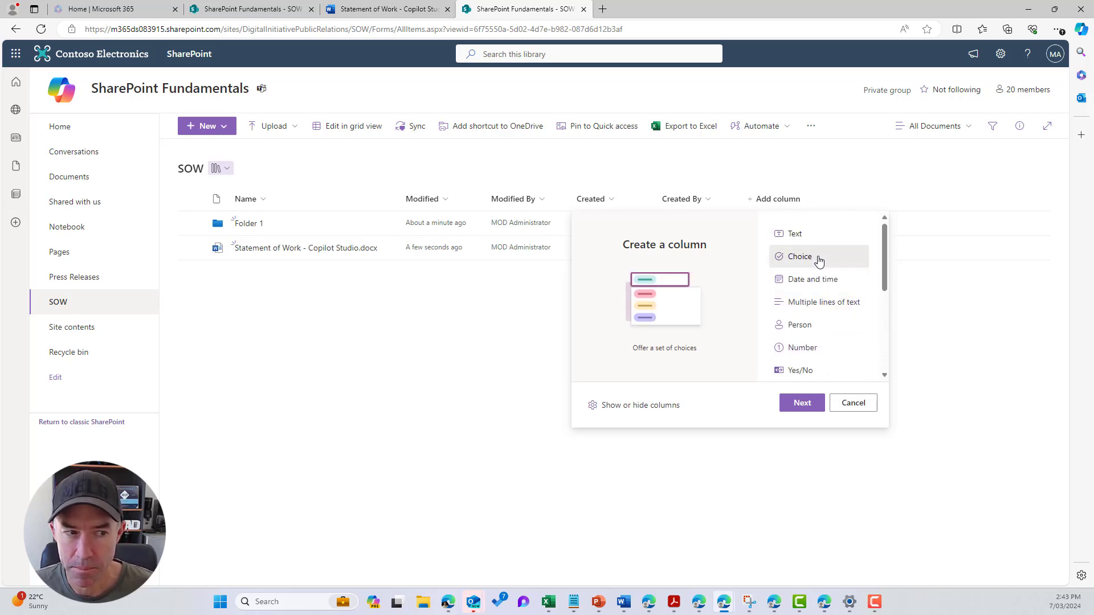
left_click(803, 403)
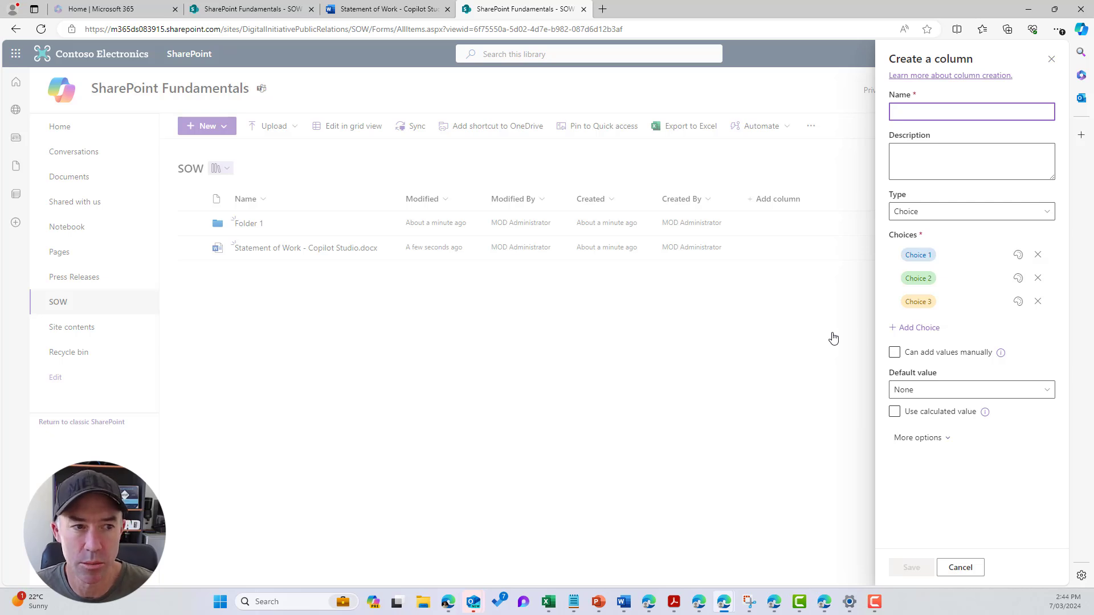
type("St")
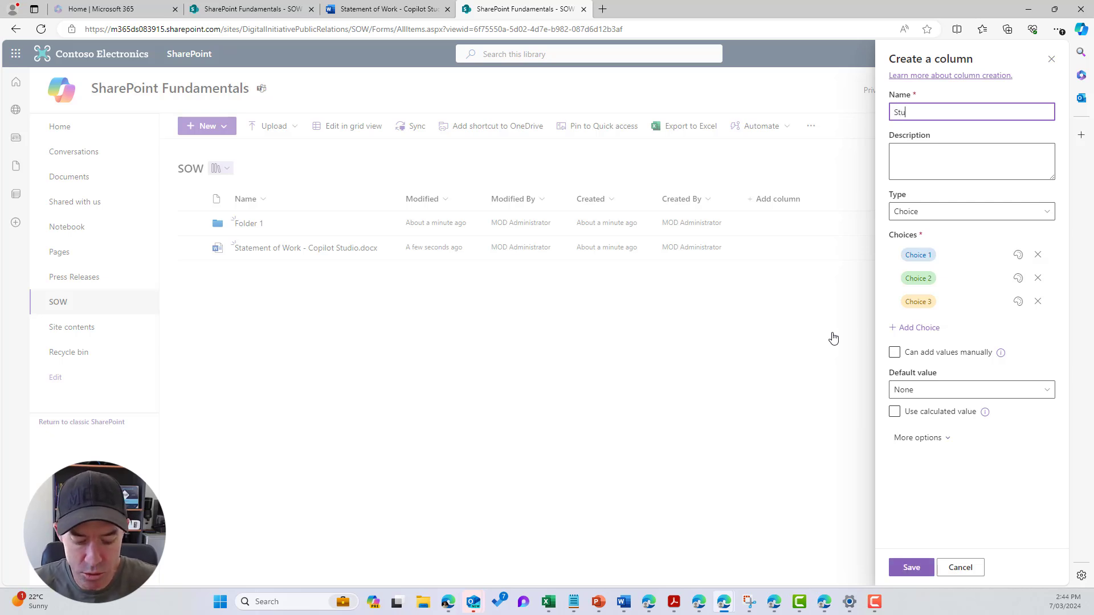
type("atus")
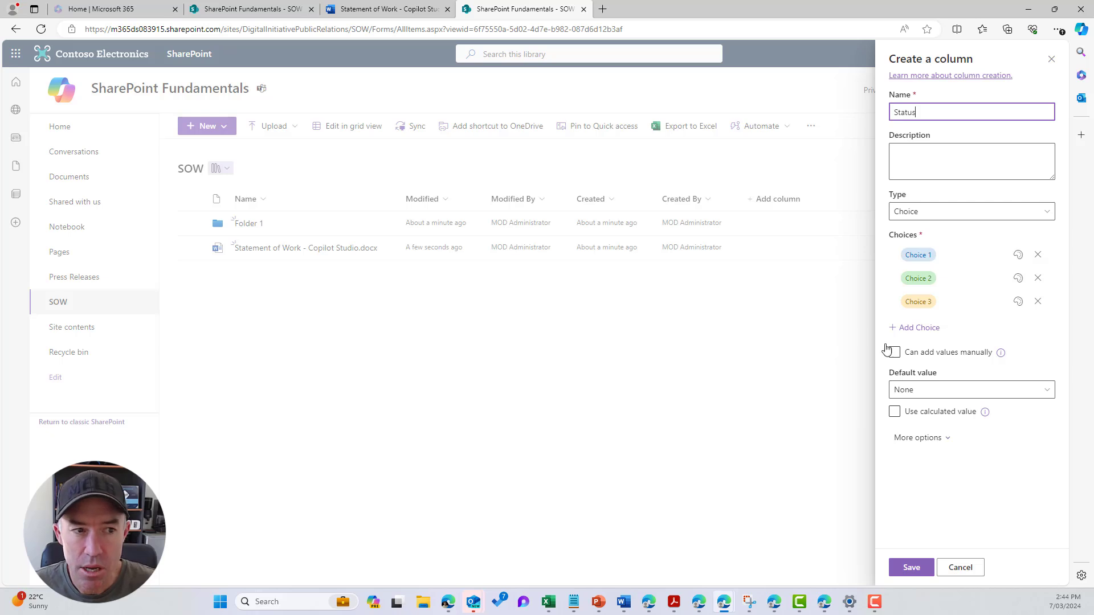
Step: Rename the Status column's three default choices to New, Approved and In Review
left_click(929, 254)
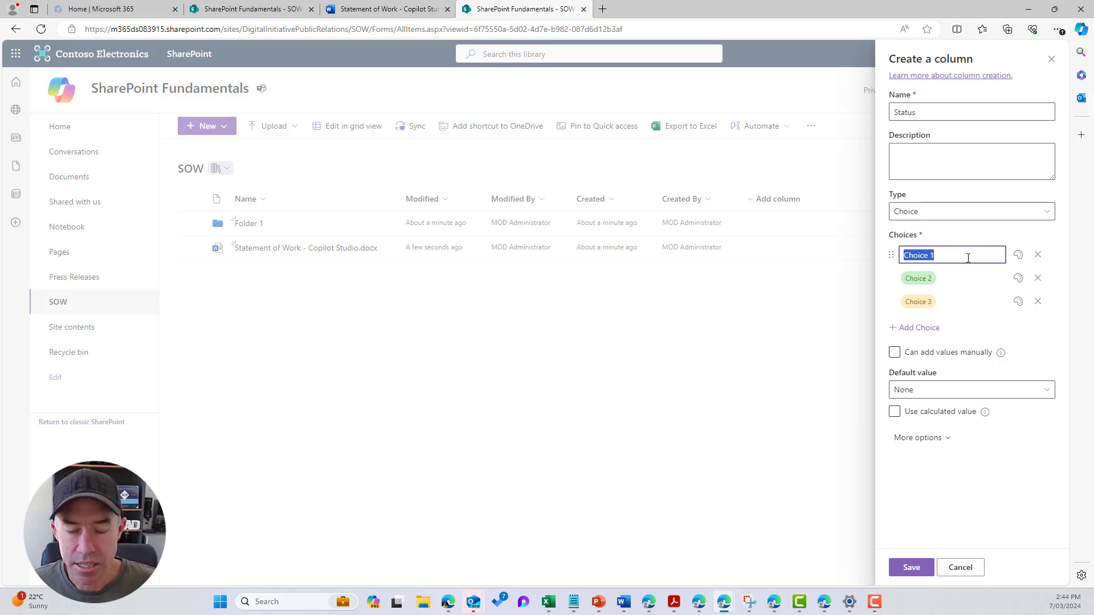
type("New")
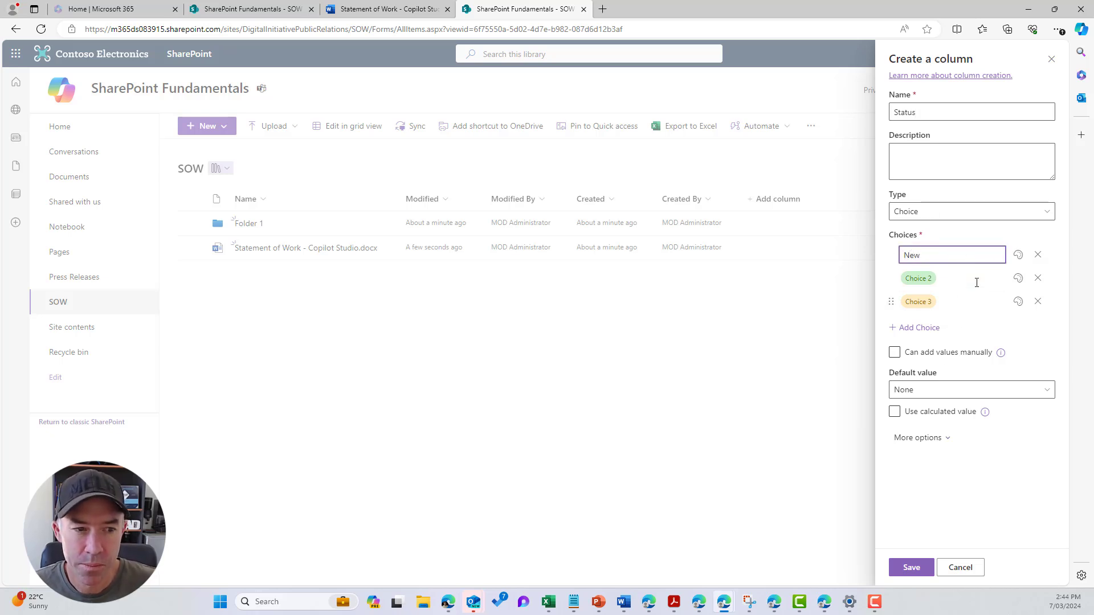
left_click(976, 283)
type("Appro")
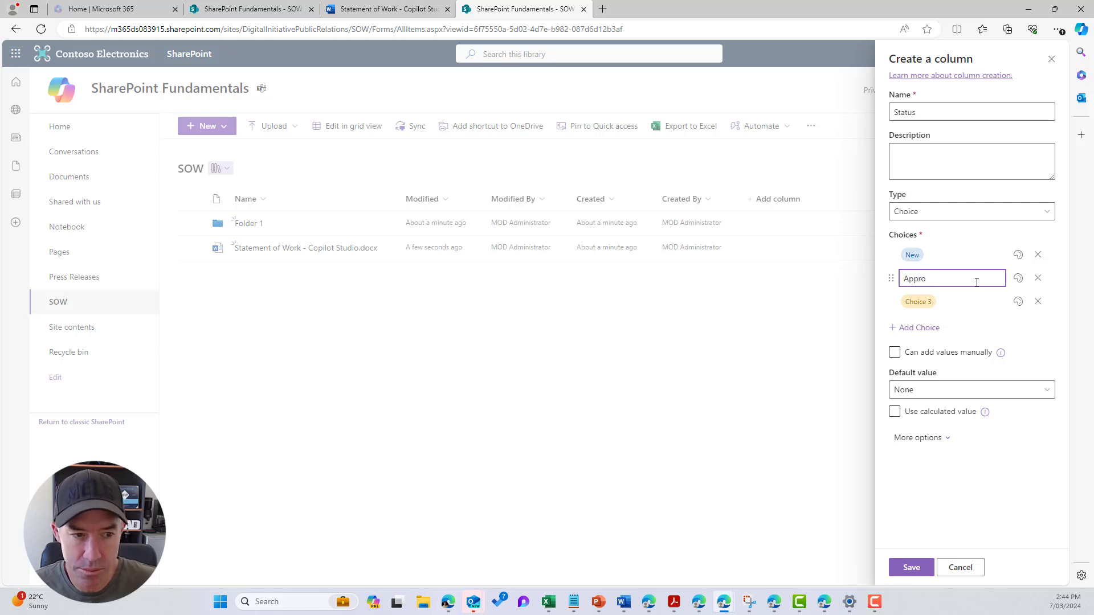
type("ved")
left_click(958, 301)
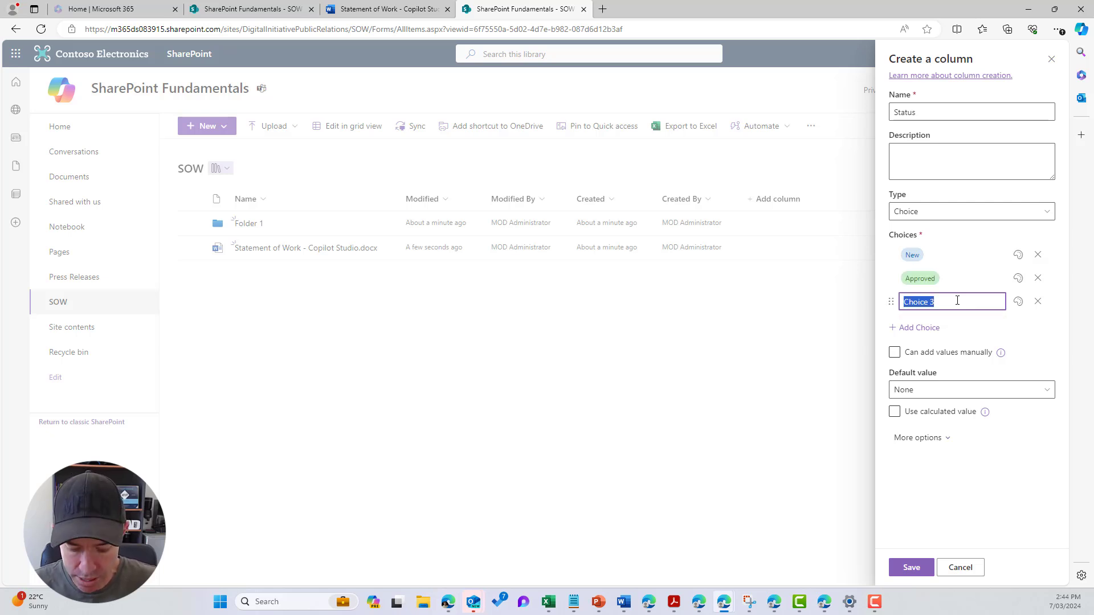
type("In Review")
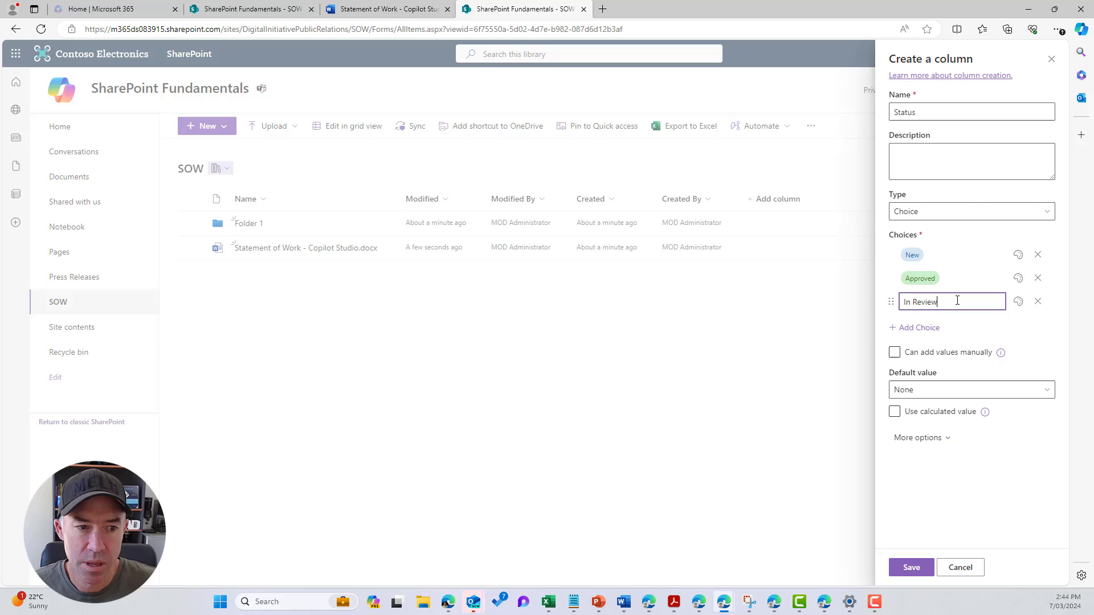
Step: Add Rejected as a fourth choice and save the Status column
left_click(935, 327)
left_click(935, 322)
type("Re")
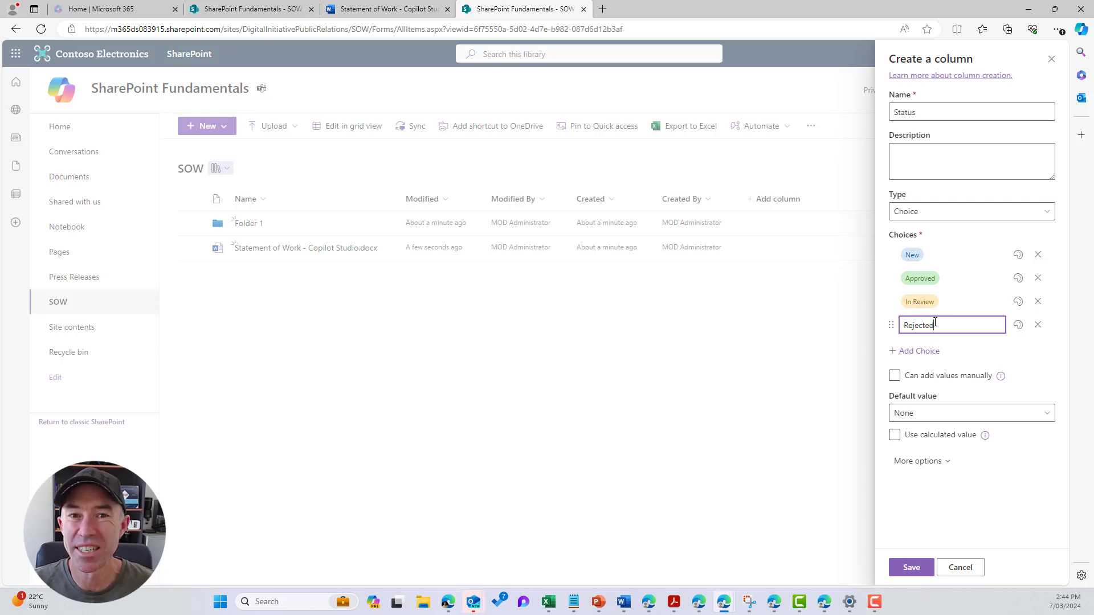
type("jected")
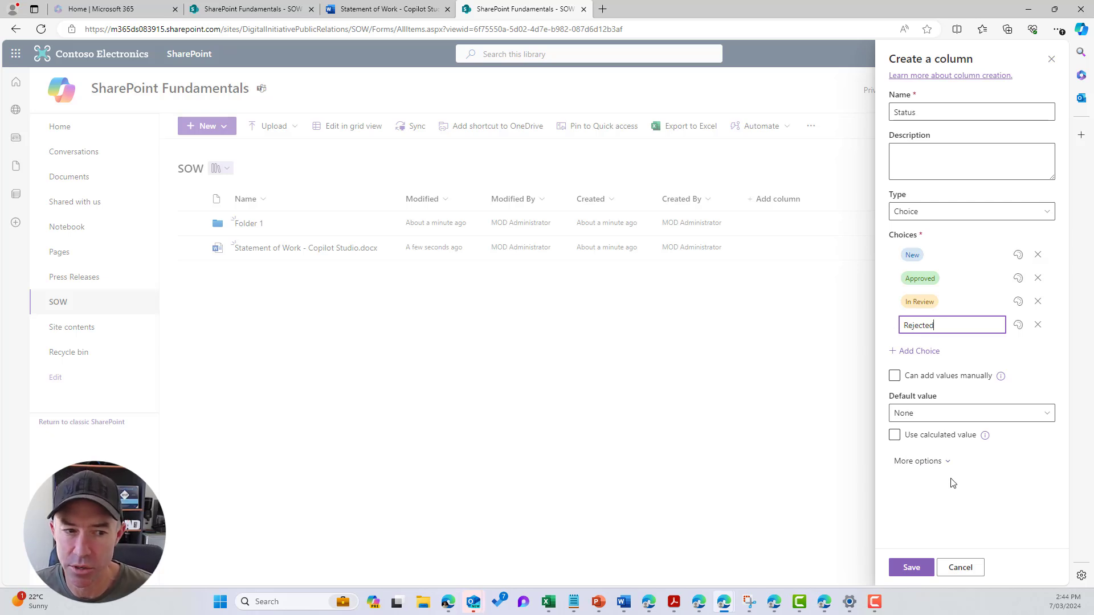
left_click(913, 567)
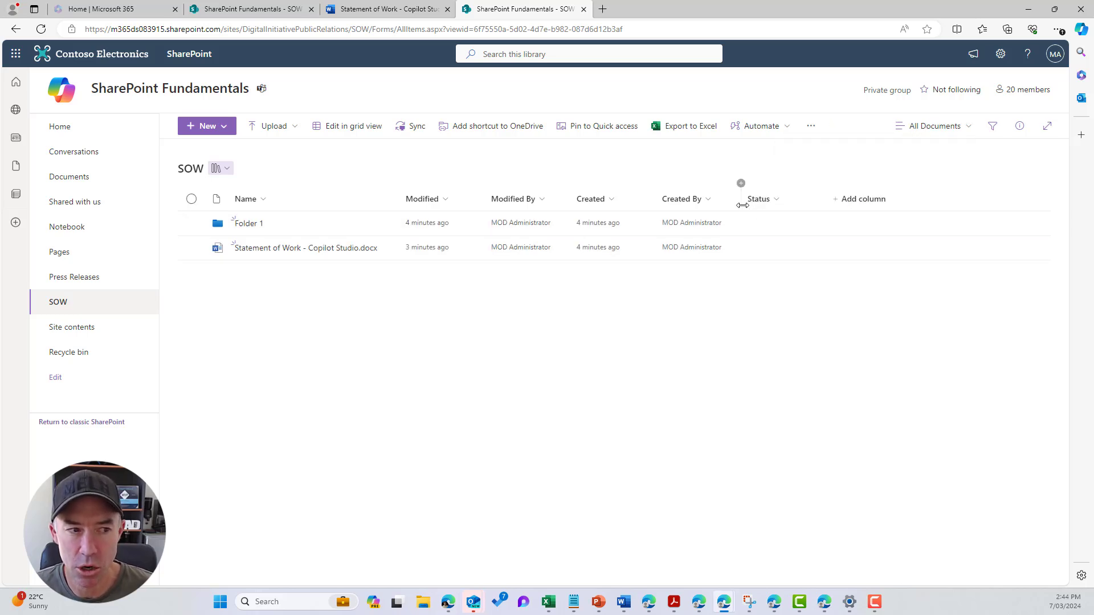
Step: Widen the Created By column slightly, and check the Documents library for comparison before returning to the SOW library
left_click_drag(742, 194, 766, 194)
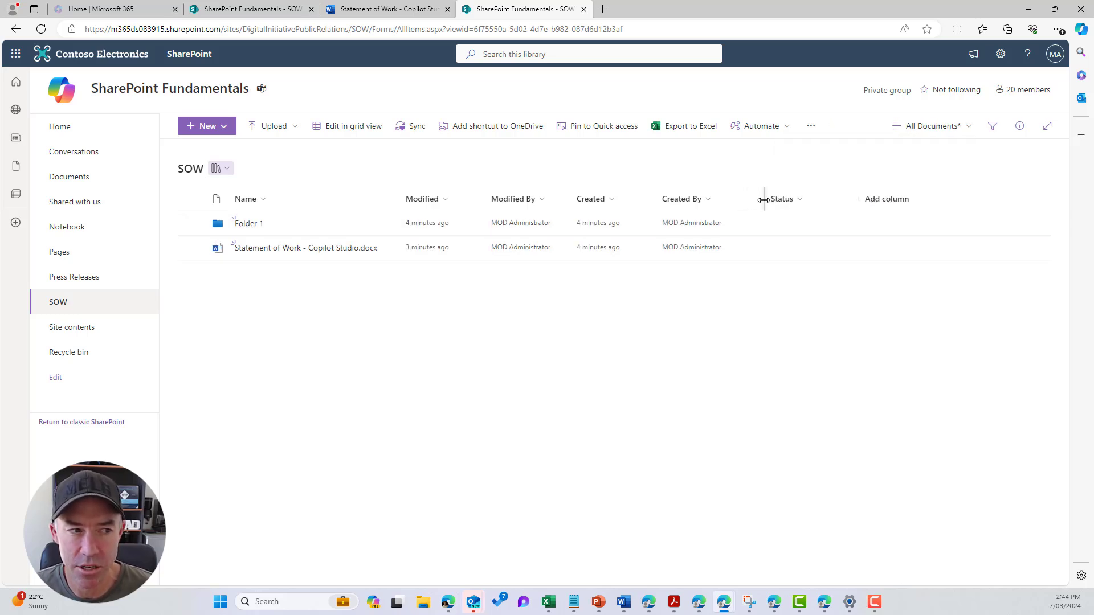
left_click(59, 176)
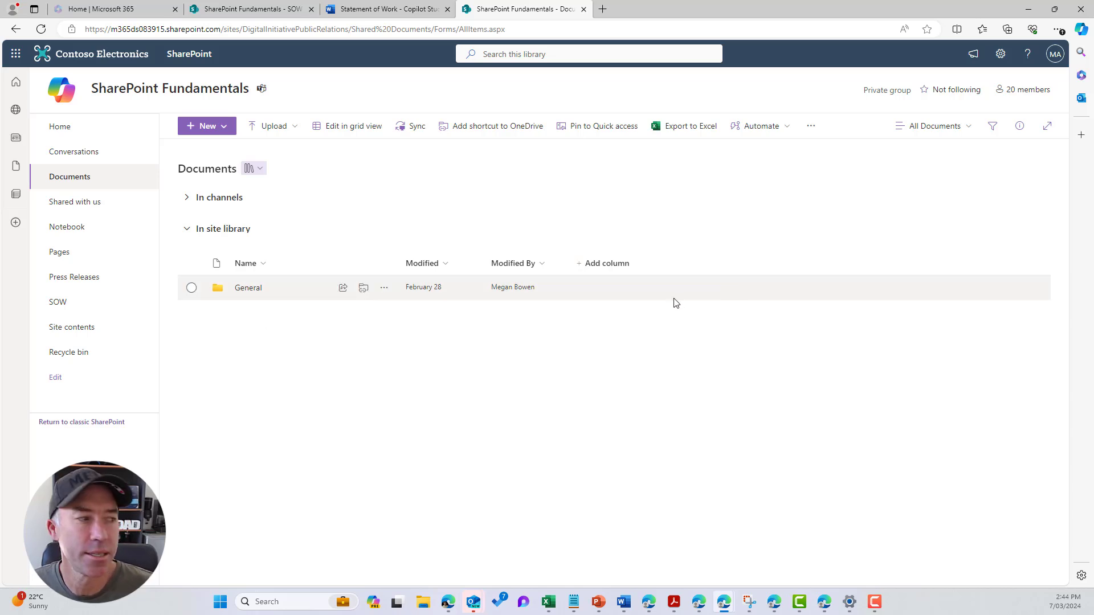
left_click(58, 302)
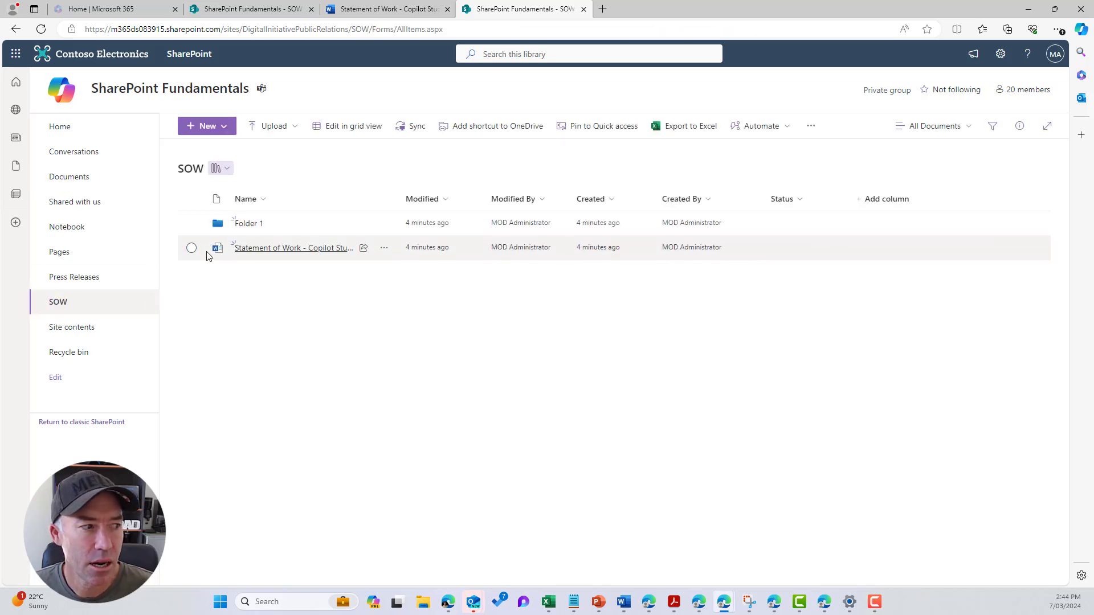
Step: Try to set the Statement of Work document's Status to Approved in its properties
left_click(191, 248)
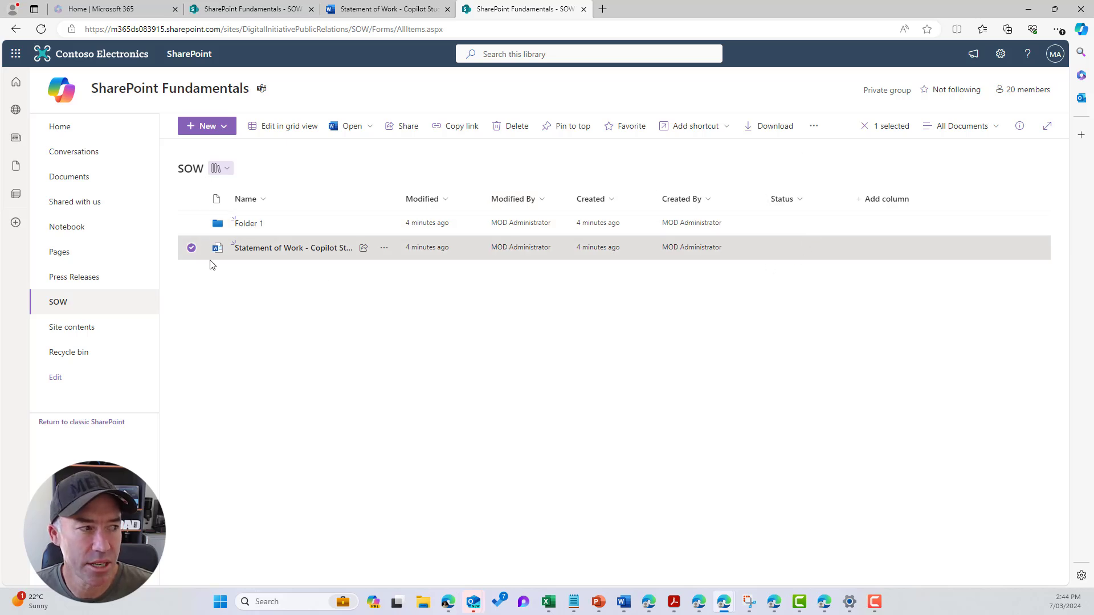
left_click(1020, 127)
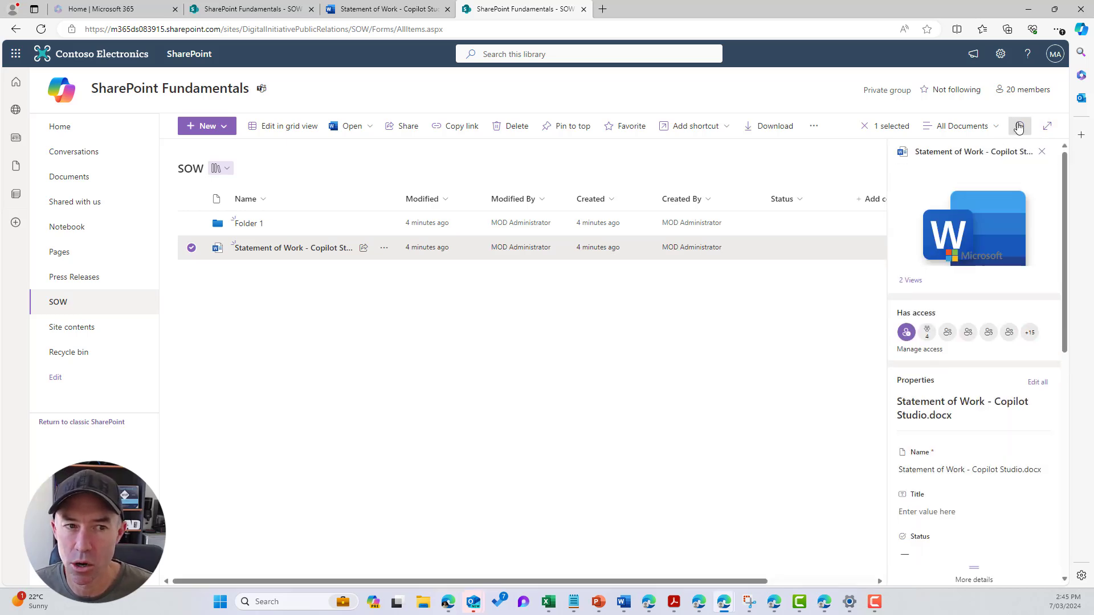
scroll(949, 345, "down", 5)
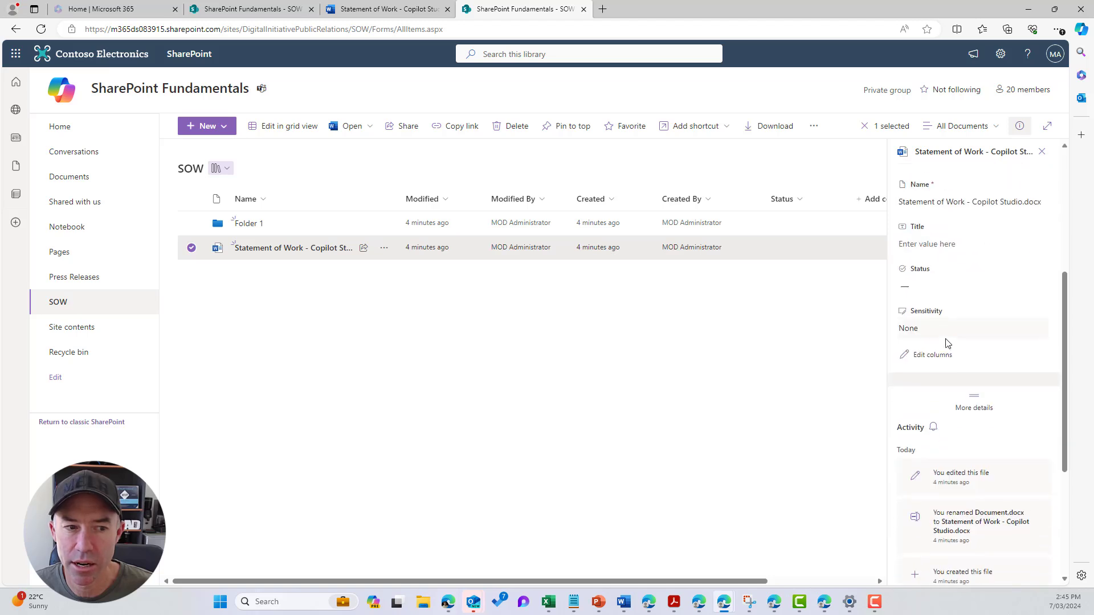
left_click(923, 286)
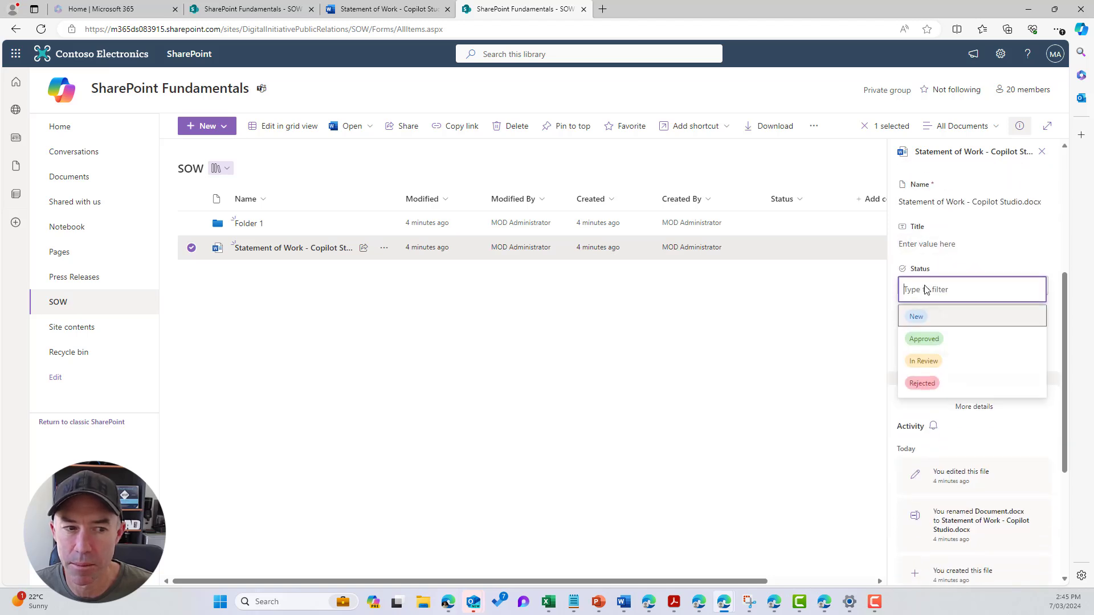
left_click(932, 339)
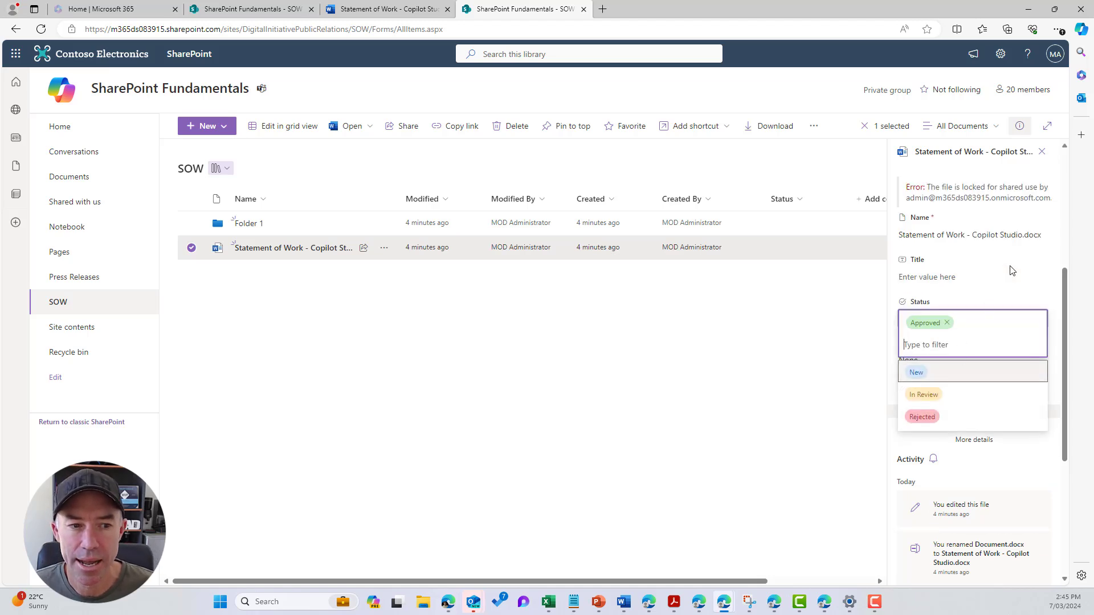
left_click(924, 292)
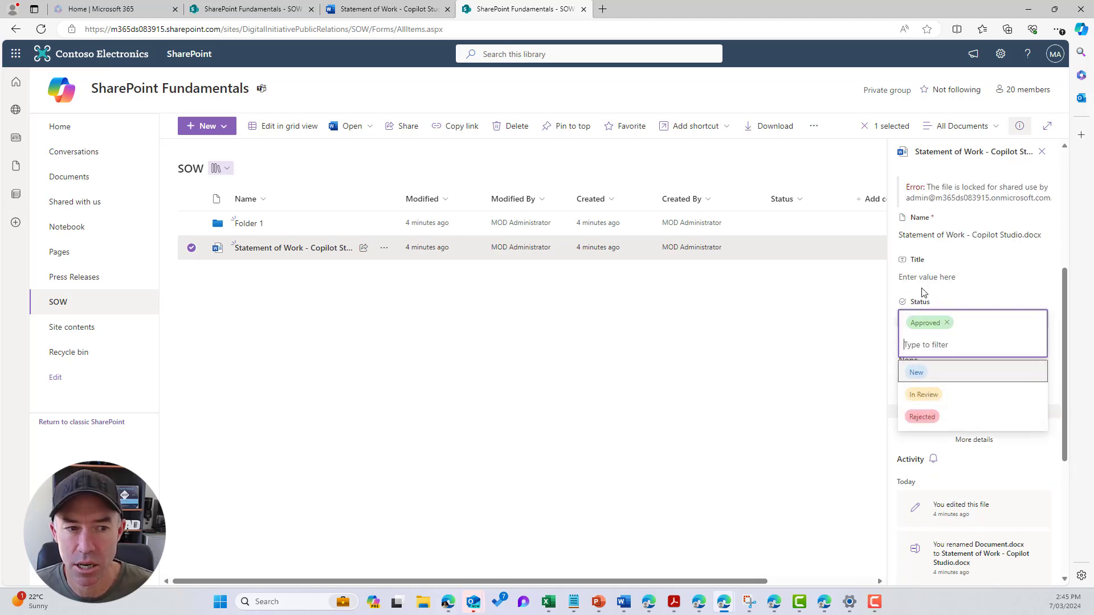
left_click(1002, 473)
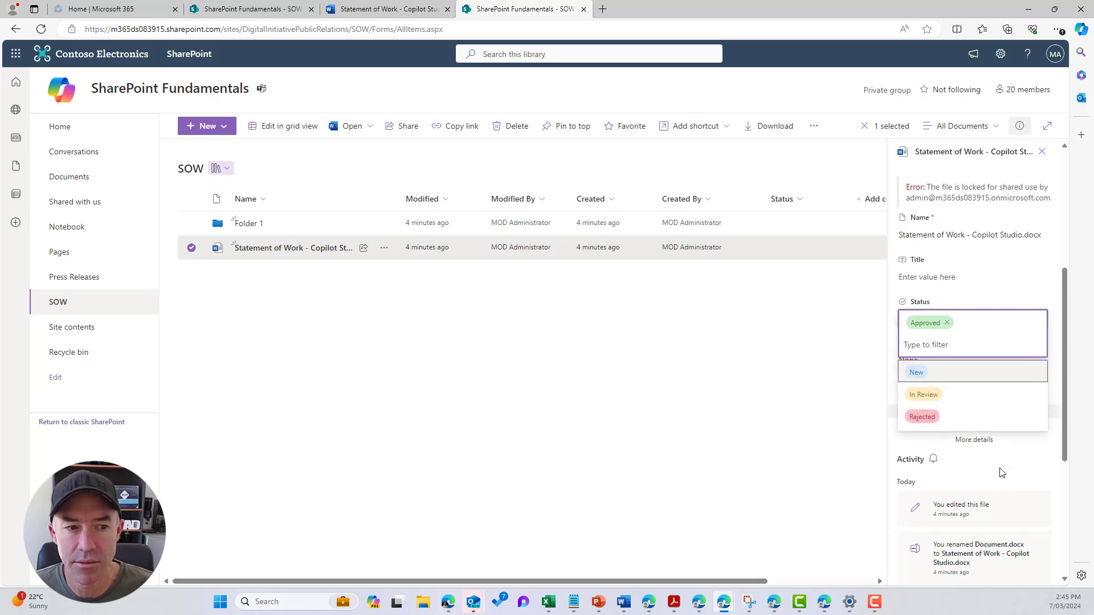
Step: Try to enter a title in the Statement of Work document's properties, and discard the stray text
left_click(919, 278)
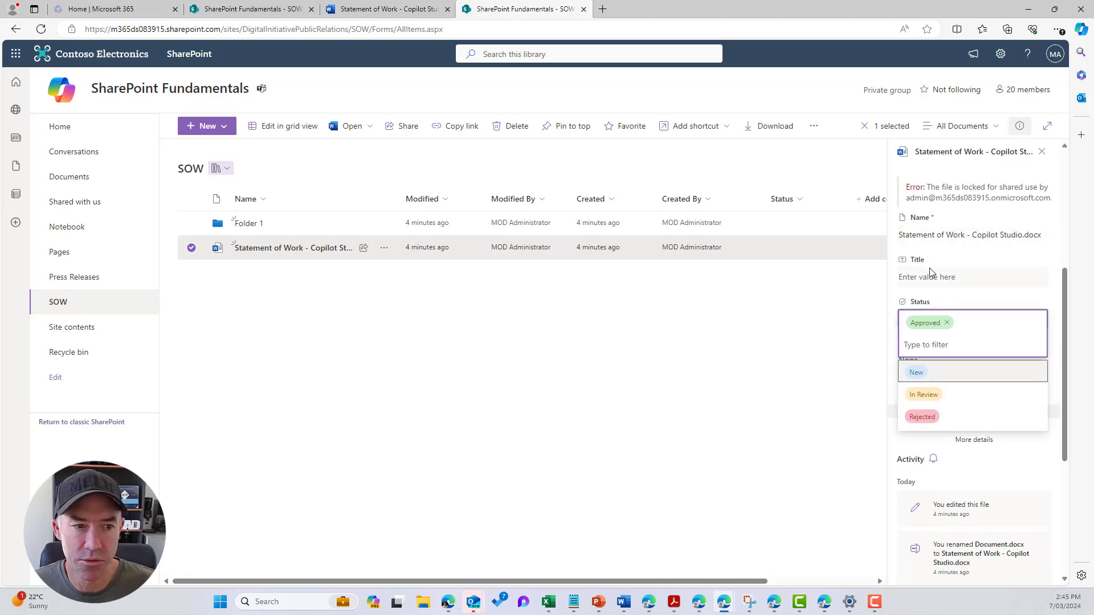
left_click(929, 275)
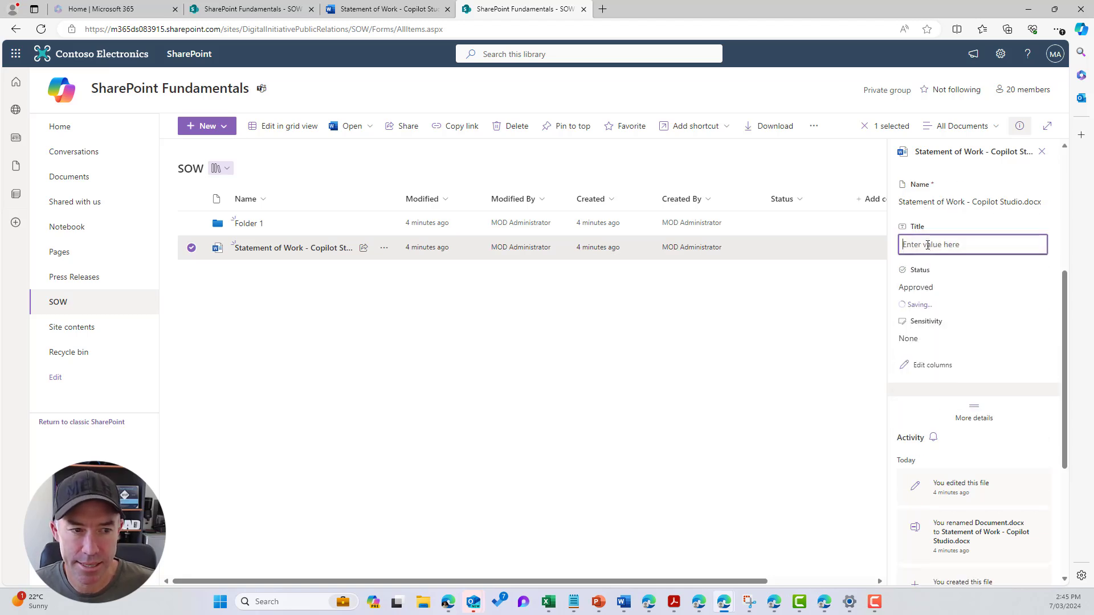
type("S")
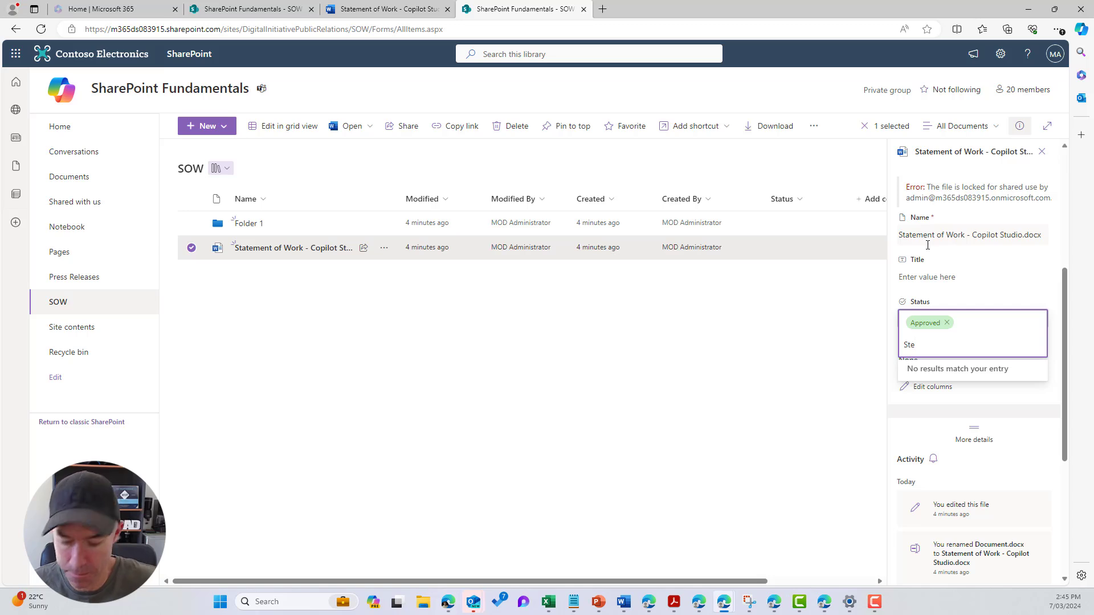
type("te")
key("BackSpace")
key("BackSpace")
key("BackSpace")
key("BackSpace")
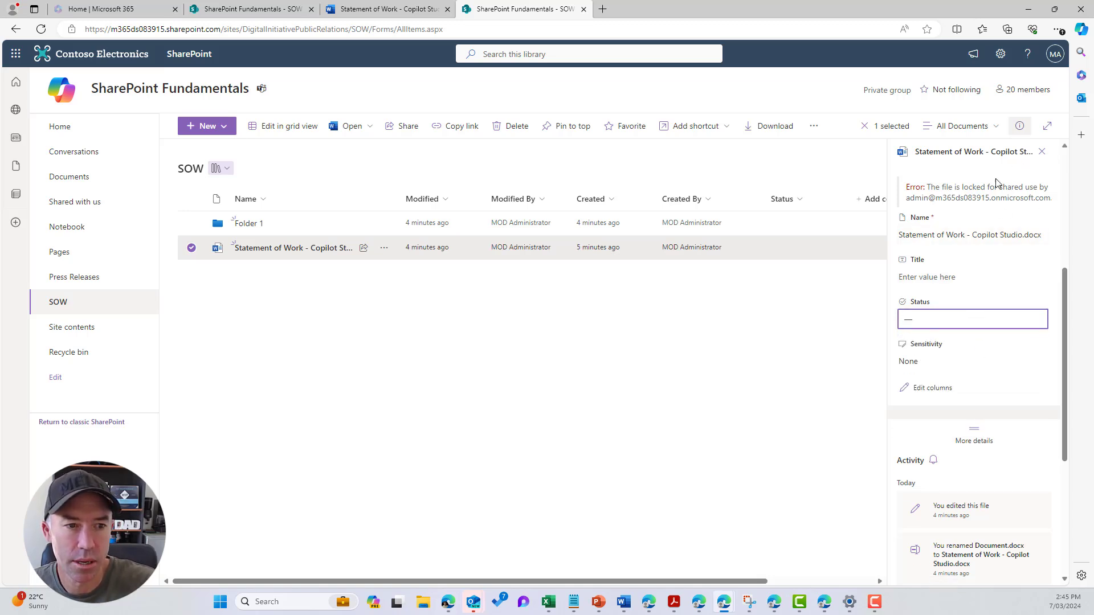
Step: Highlight the file lock error and close the browser tab where the Statement of Work document is open in Word
left_click_drag(908, 187, 1051, 196)
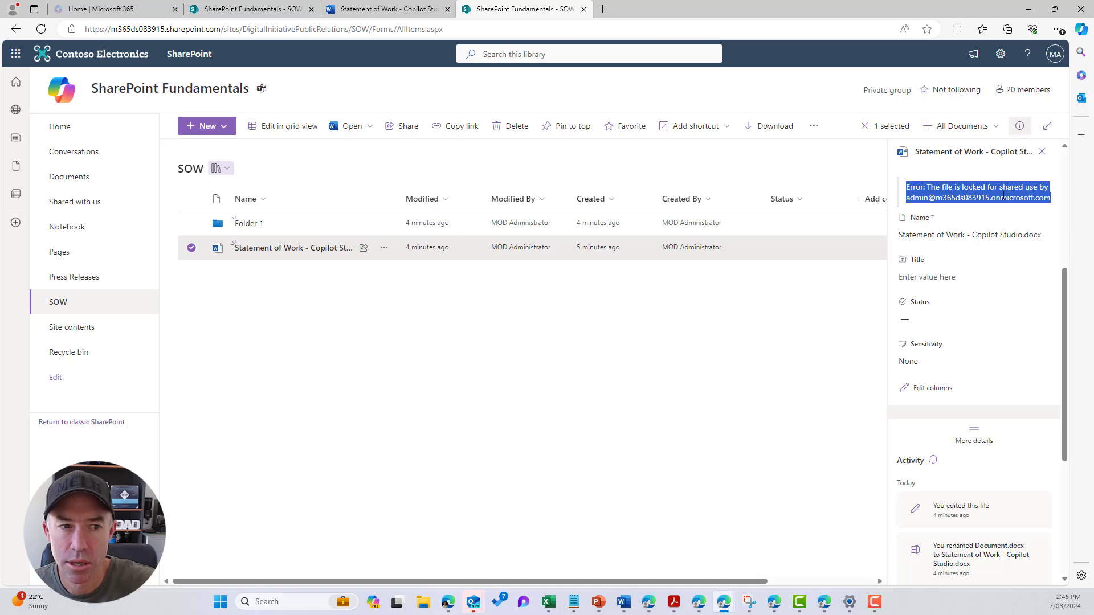
left_click(419, 11)
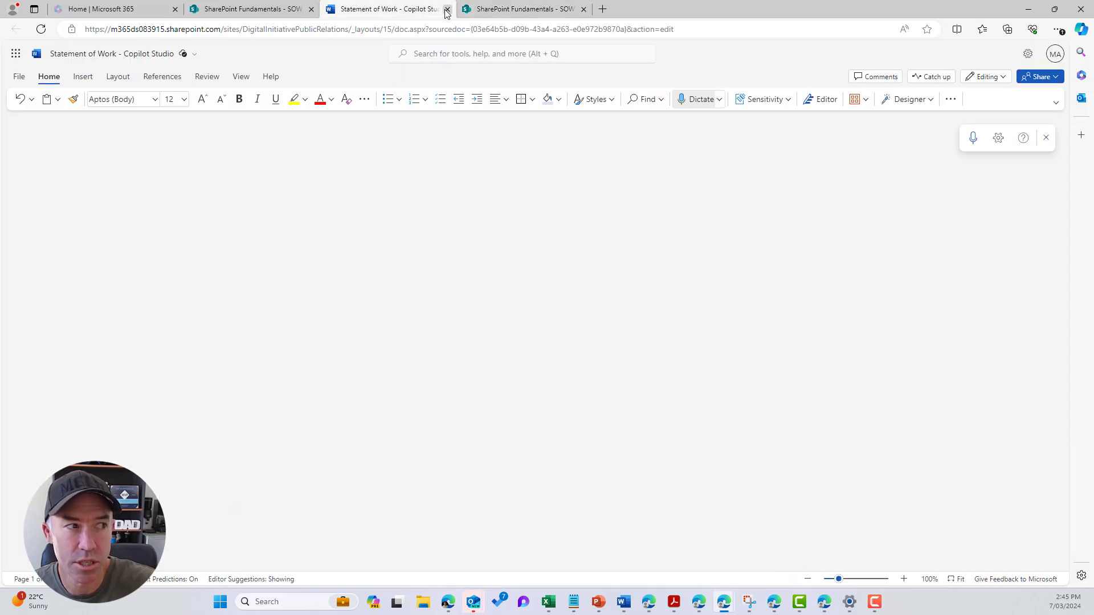
left_click(447, 9)
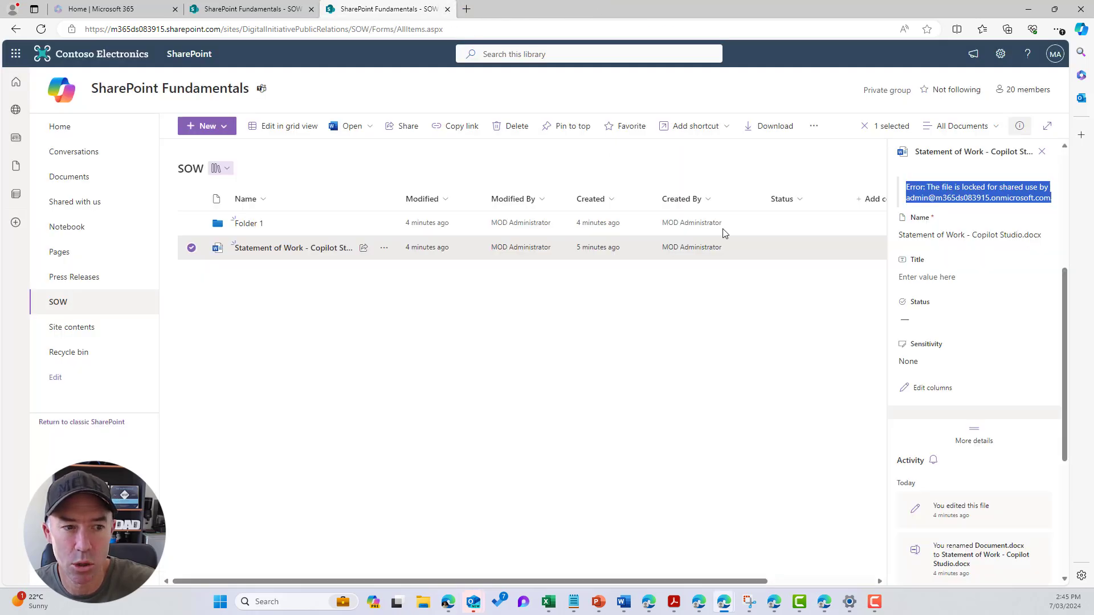
Step: Reopen the Statement of Work document's details and set its Status to Approved
left_click(1041, 152)
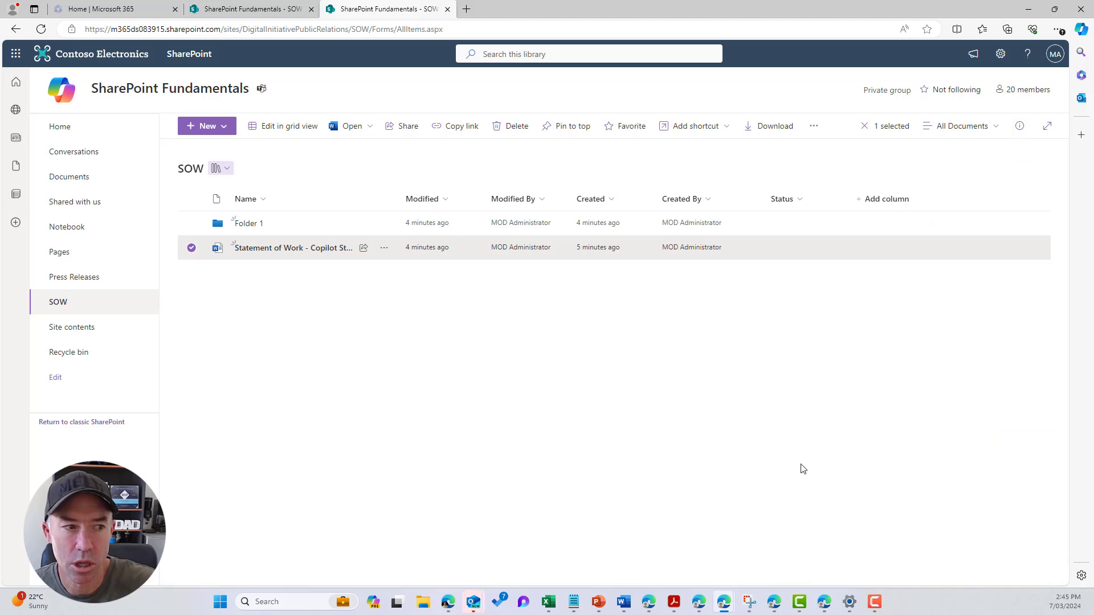
key("Escape")
left_click(191, 247)
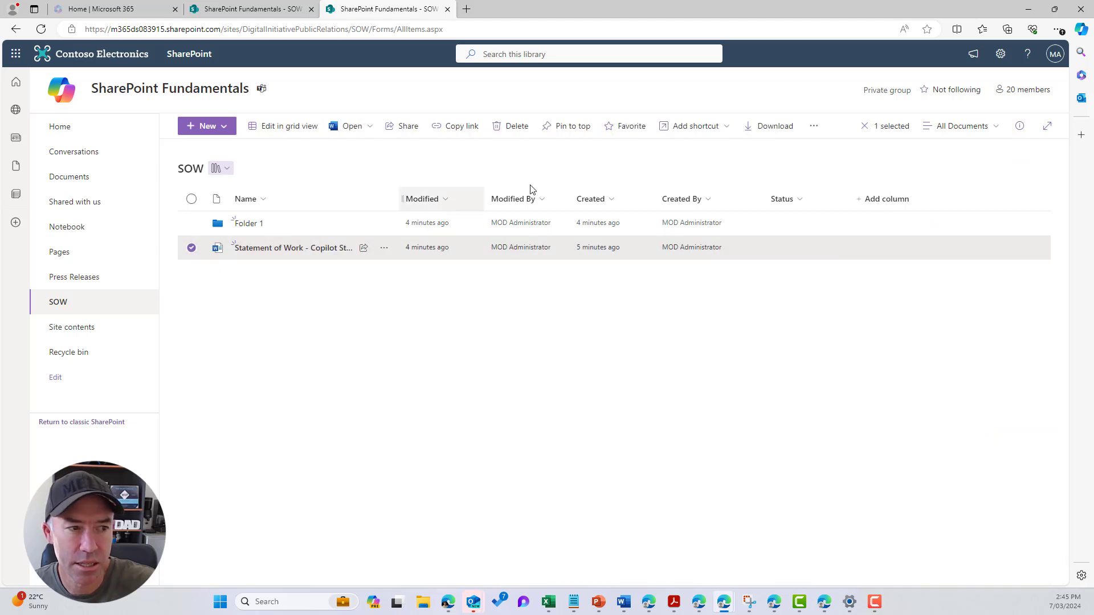
left_click(1020, 126)
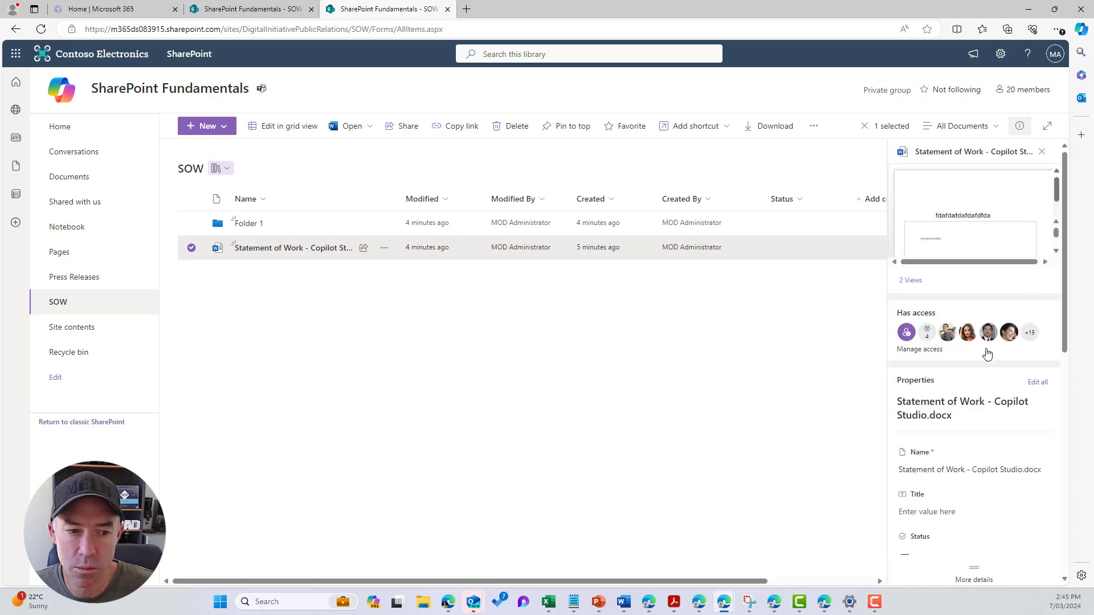
scroll(989, 348, "down", 3)
left_click(957, 416)
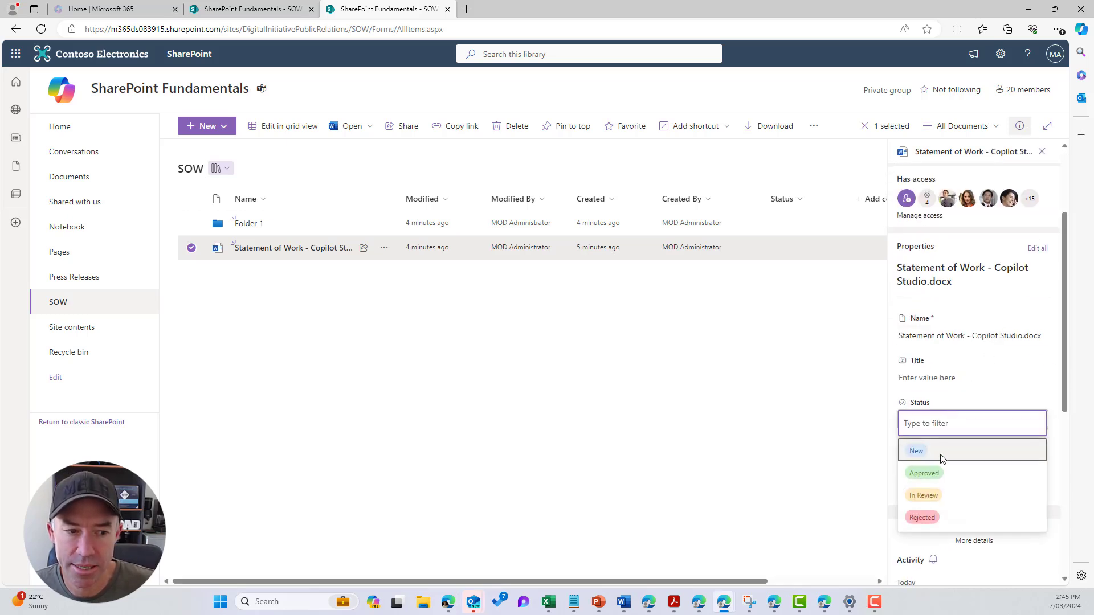
left_click(940, 473)
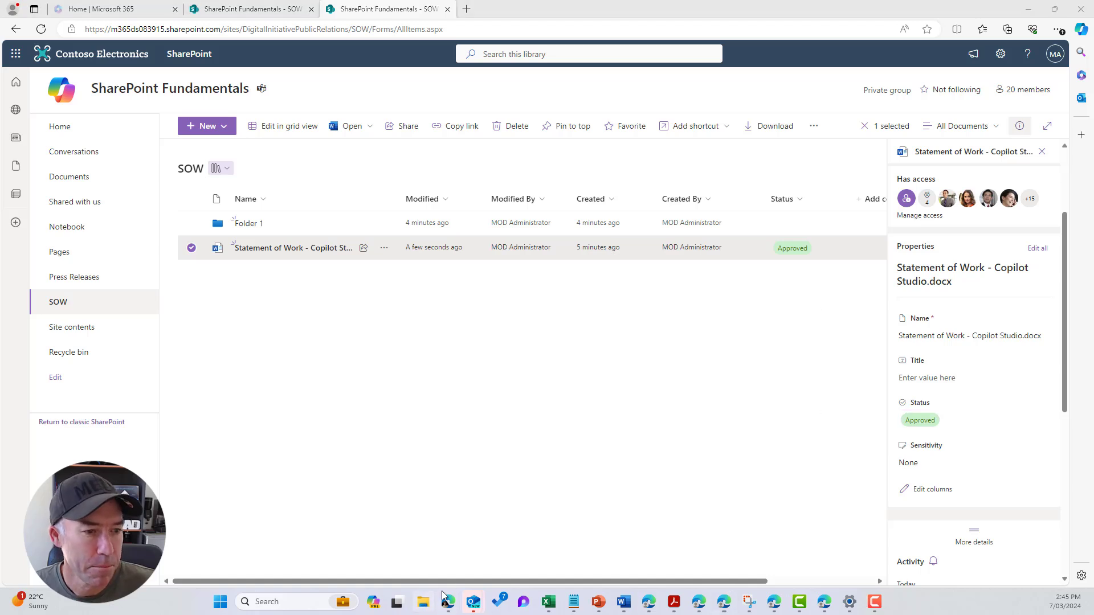
Step: Upload New UserGuide.docx, Offer Letter.docx, New Prospect PowerApp.docx and Parts Requests September.xlsx from File Explorer to the SOW library, and close the document details
left_click(787, 251)
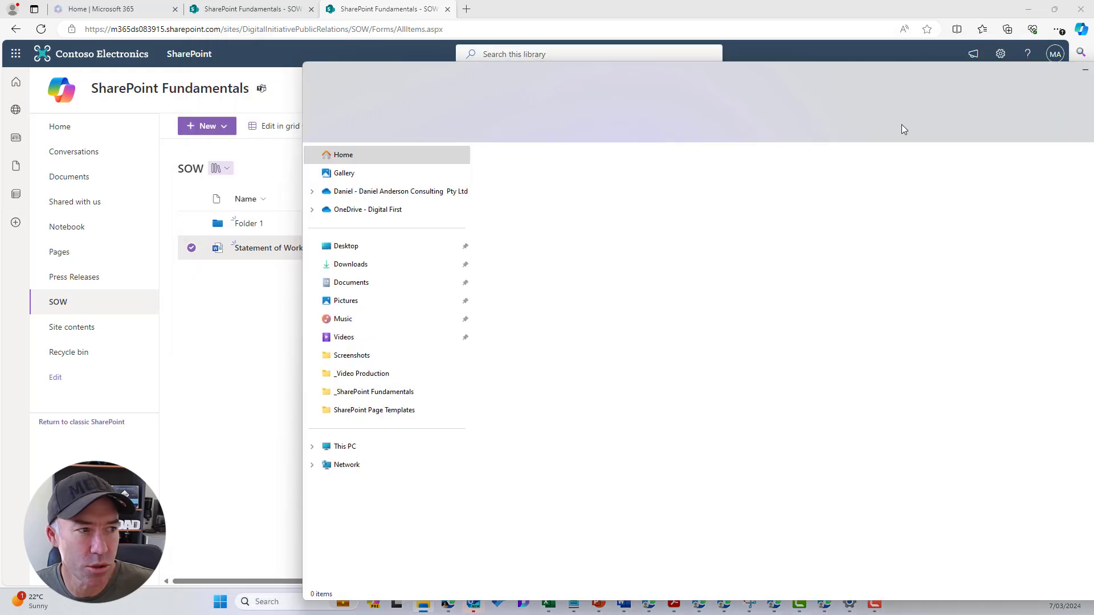
left_click_drag(1059, 70, 1093, 108)
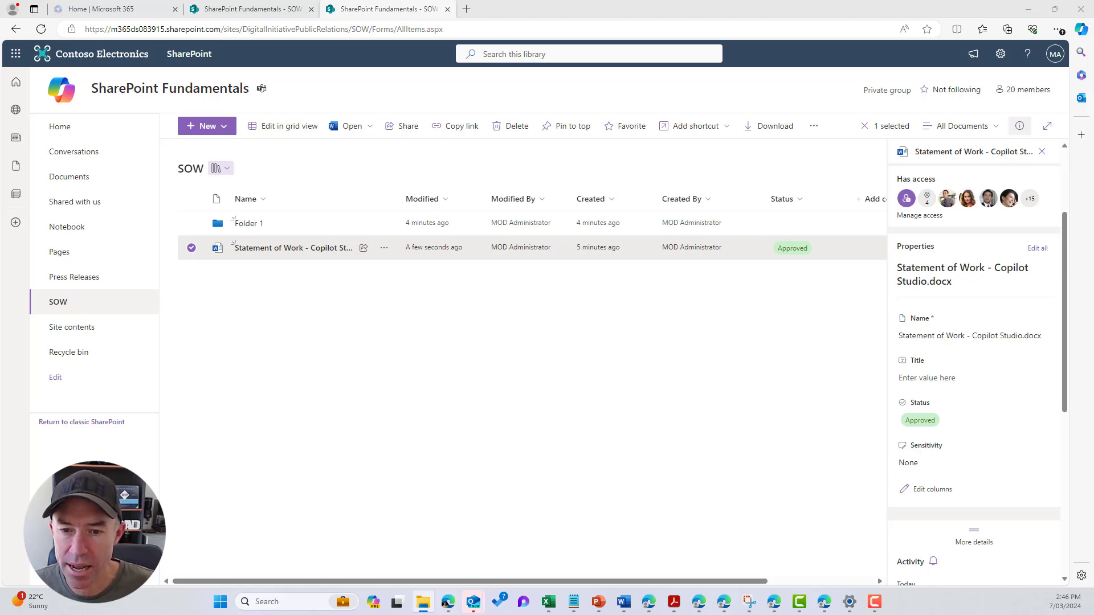
left_click_drag(855, 385, 525, 320)
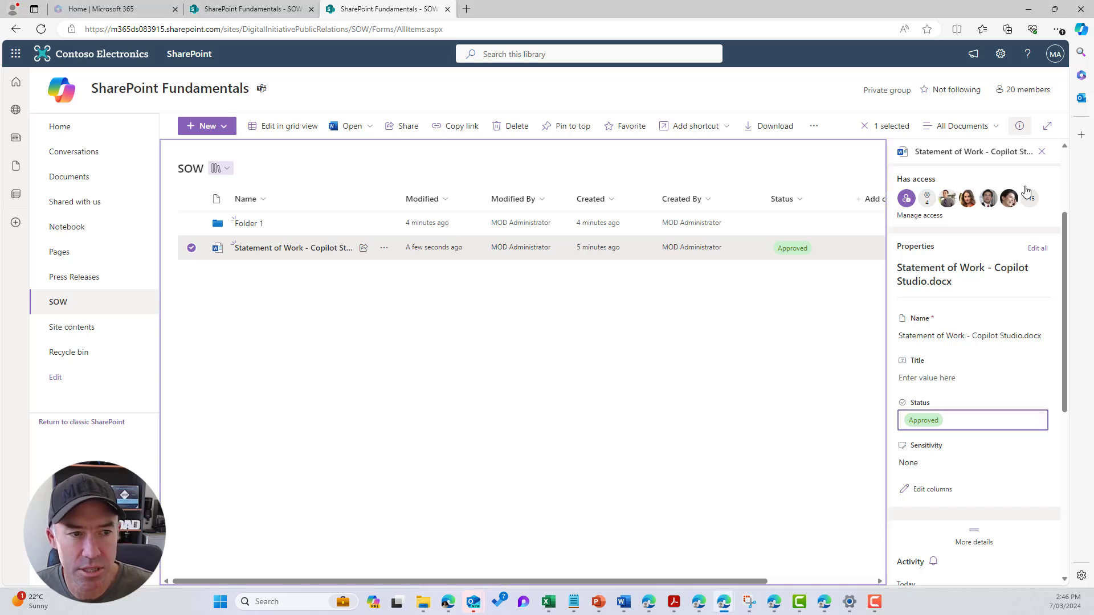
left_click(1042, 152)
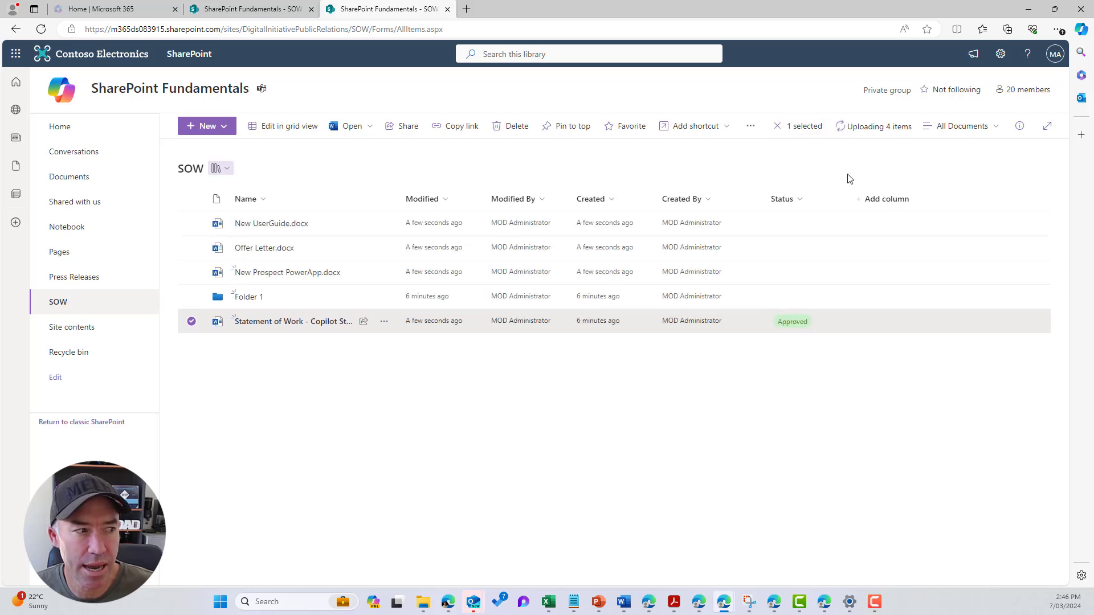
Step: In grid view, set Folder 1's Status to New and fill it down to New Prospect PowerApp.docx and New UserGuide.docx
left_click(286, 133)
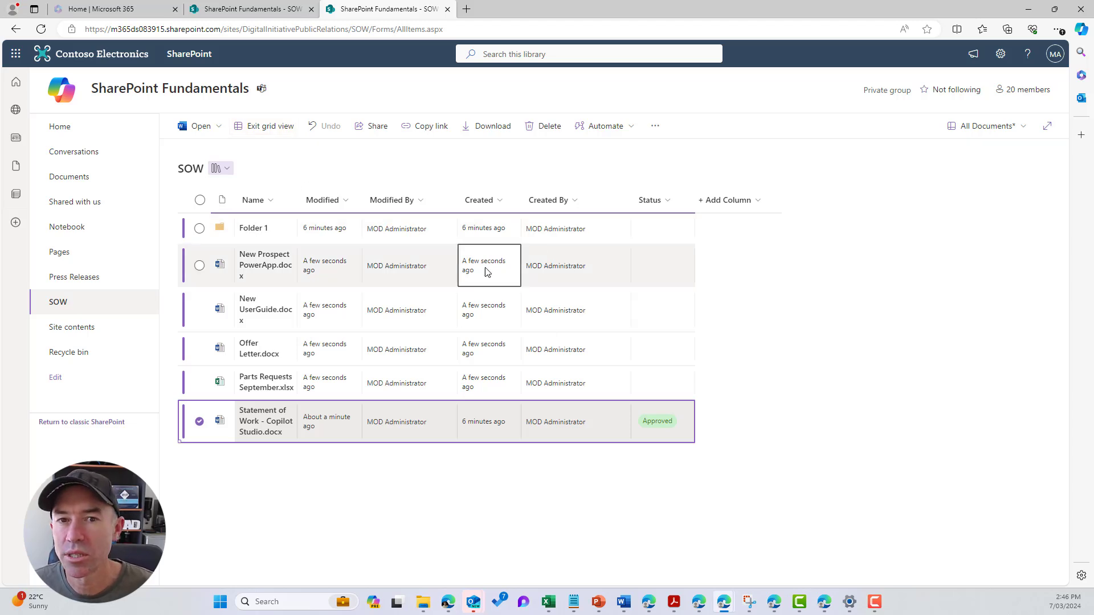
left_click(653, 228)
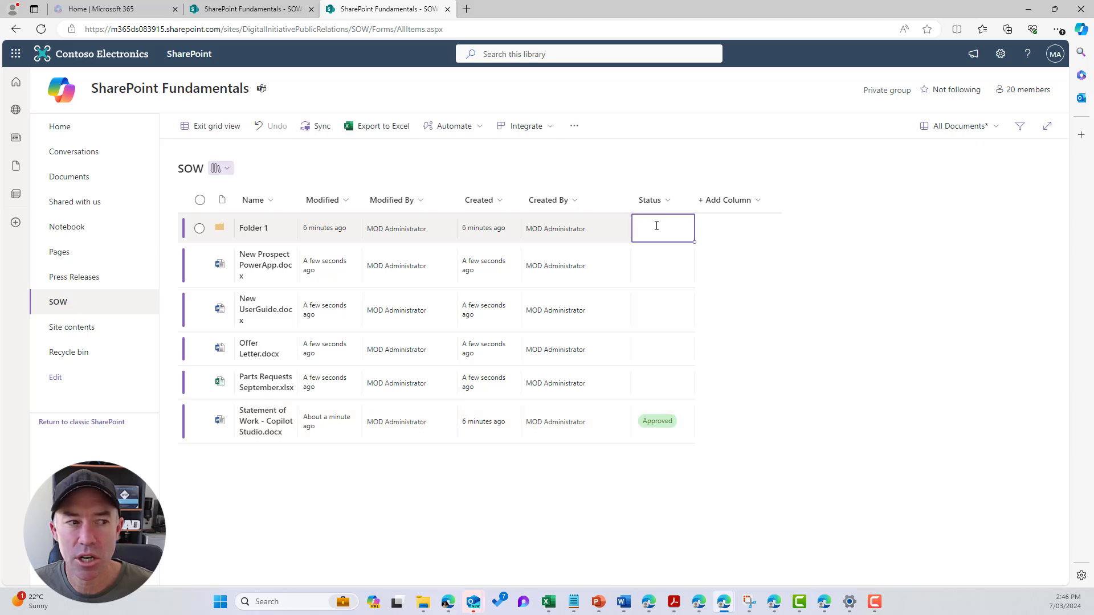
left_click(654, 226)
left_click(655, 264)
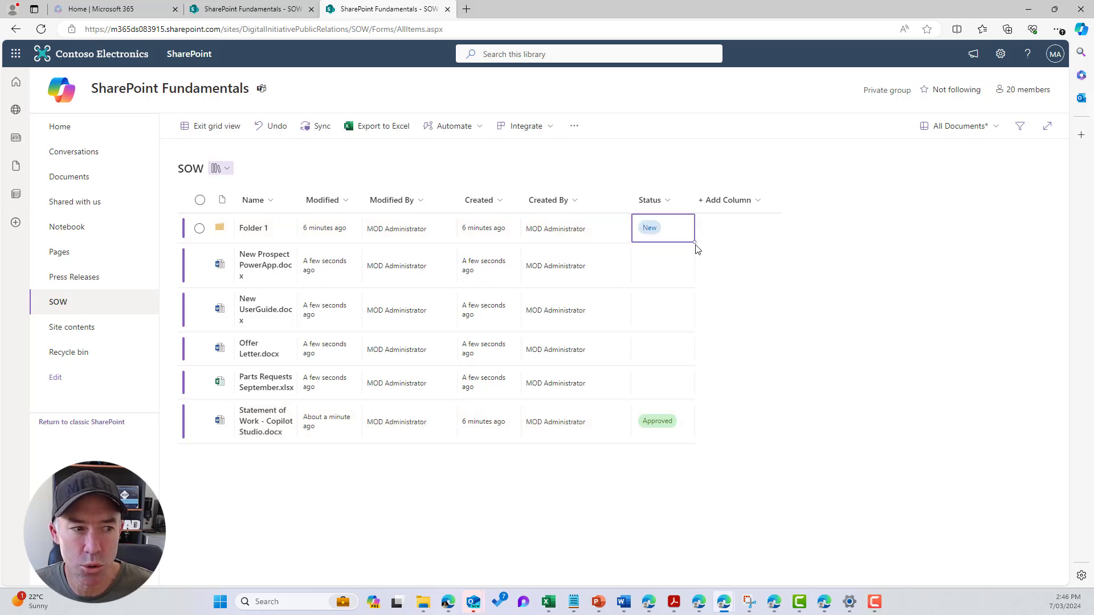
left_click_drag(693, 241, 693, 316)
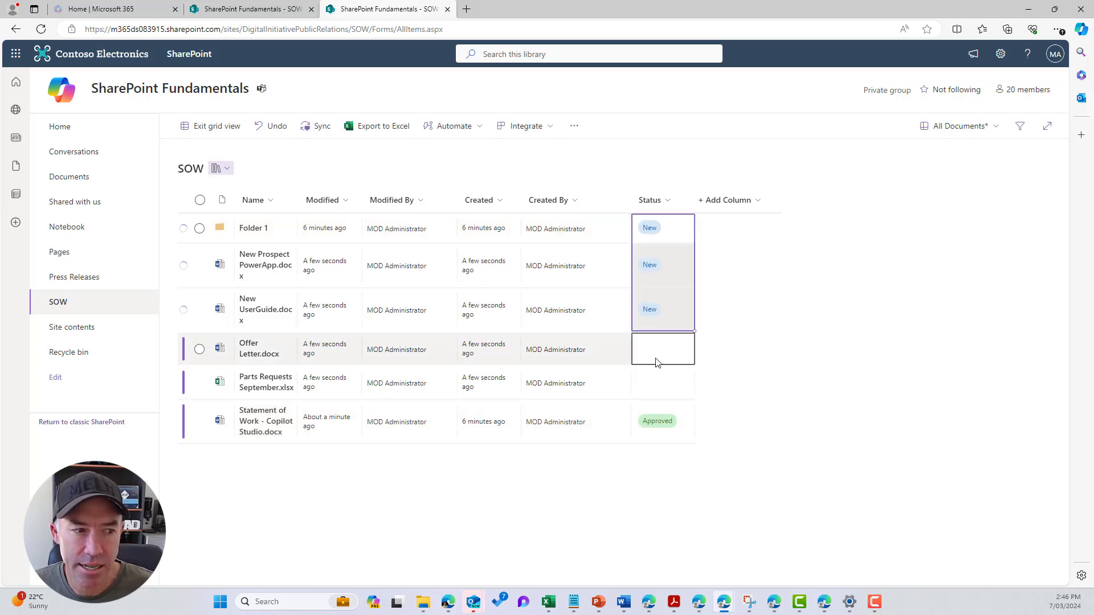
Step: Set Offer Letter.docx's Status to In Review, fill it down to Parts Requests September.xlsx, and exit grid view
left_click(660, 359)
left_click(660, 359)
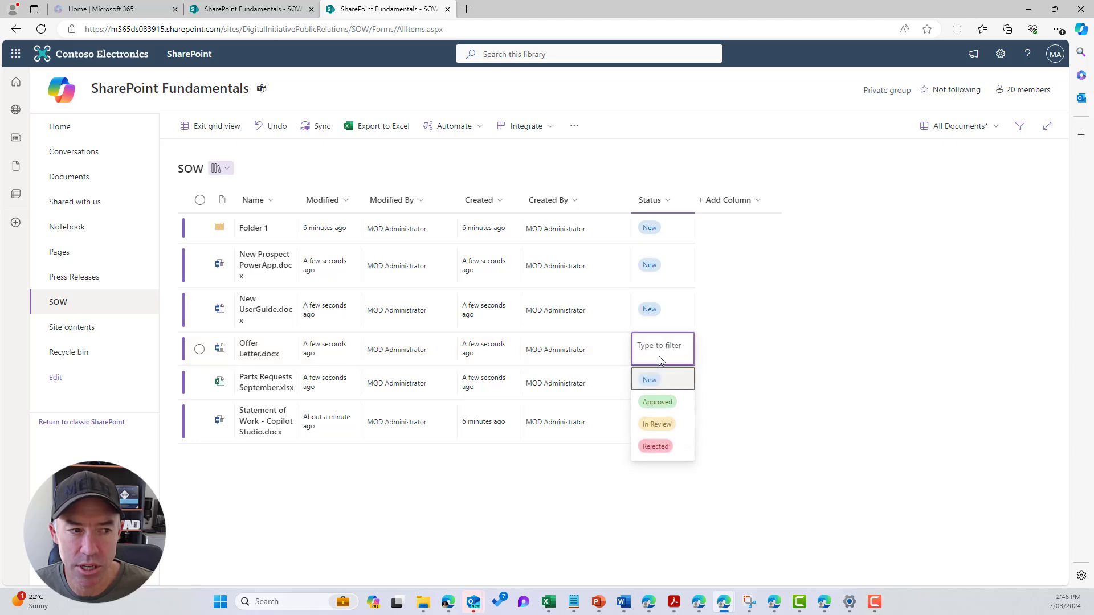
left_click(661, 422)
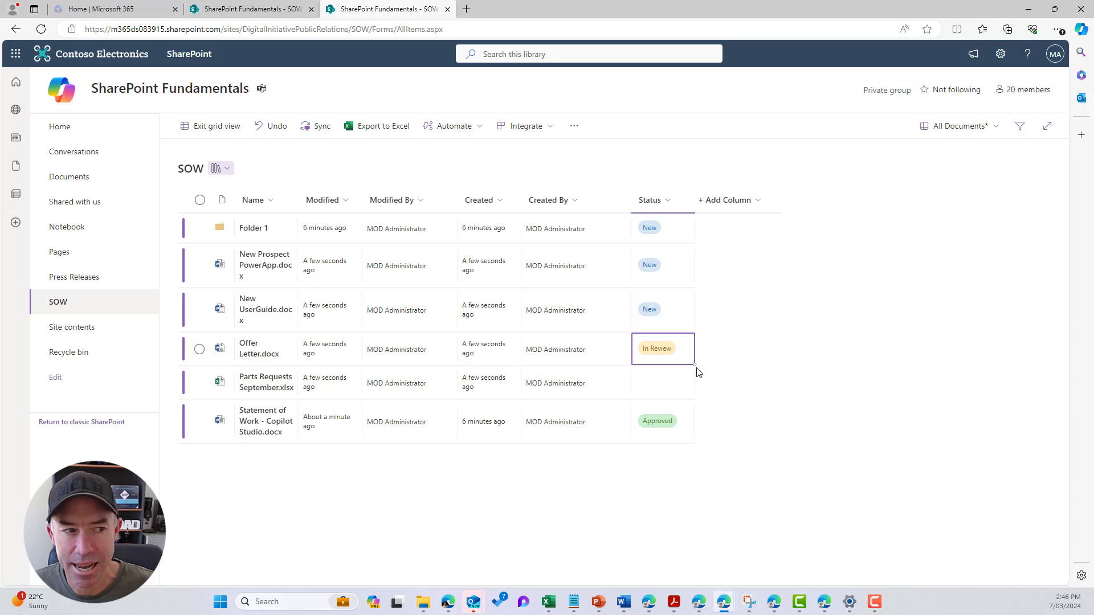
left_click_drag(695, 365, 695, 380)
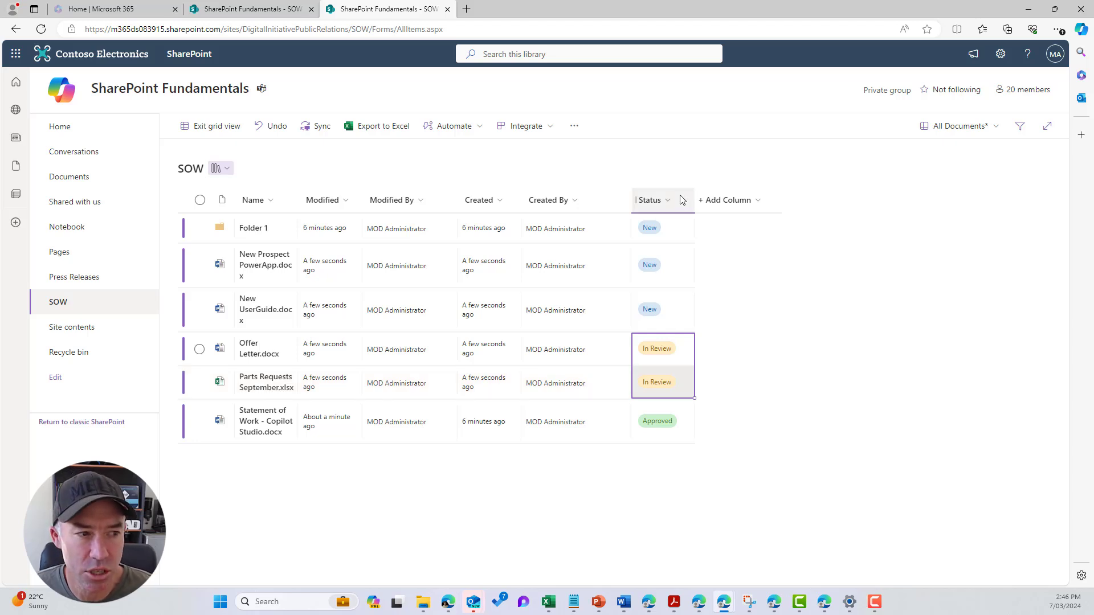
left_click(210, 130)
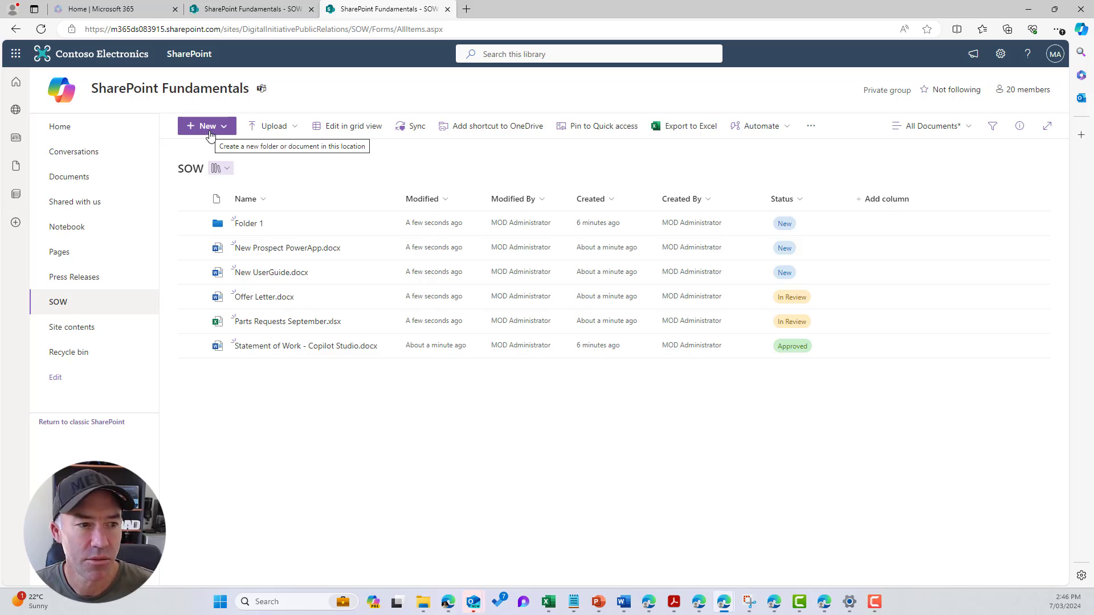
Step: Delete Folder 1 from the SOW library
left_click(194, 224)
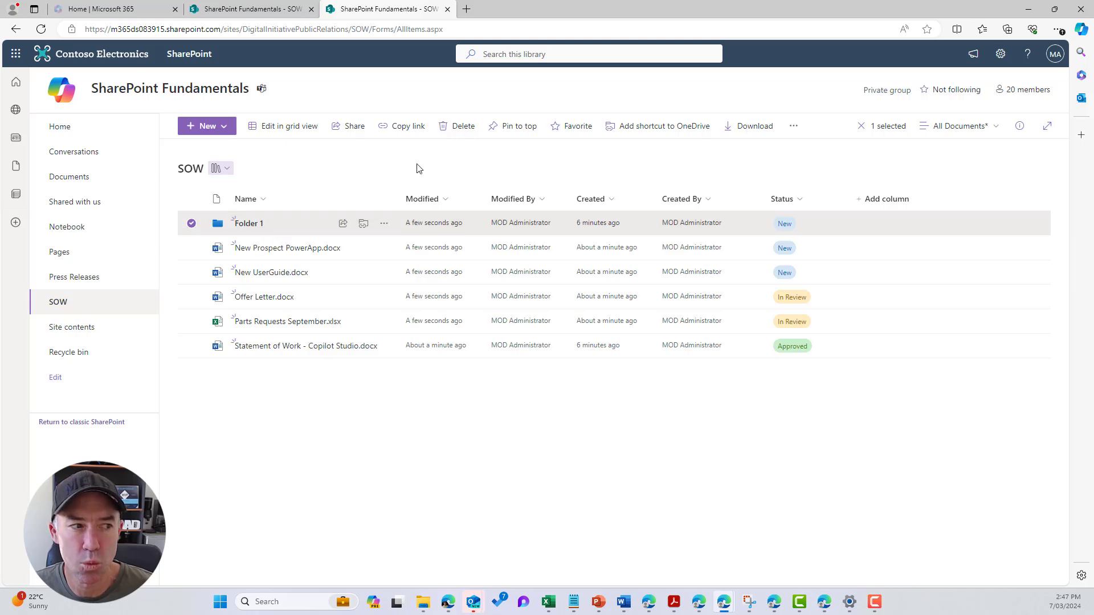
left_click(459, 126)
left_click(567, 363)
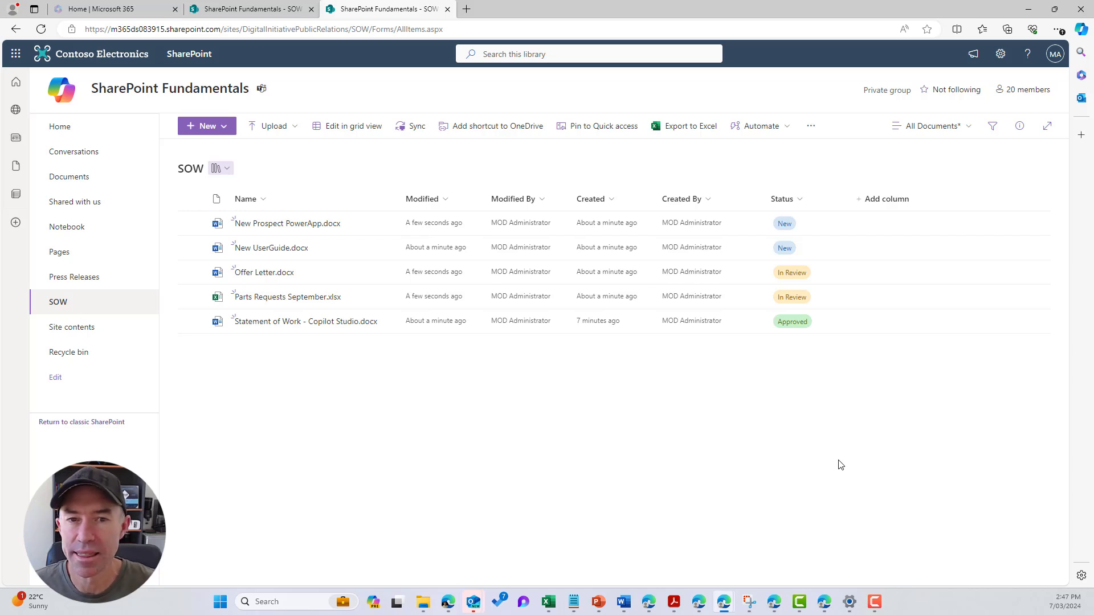
Step: Filter the SOW library by Status to only In Review items
left_click(802, 199)
left_click(796, 263)
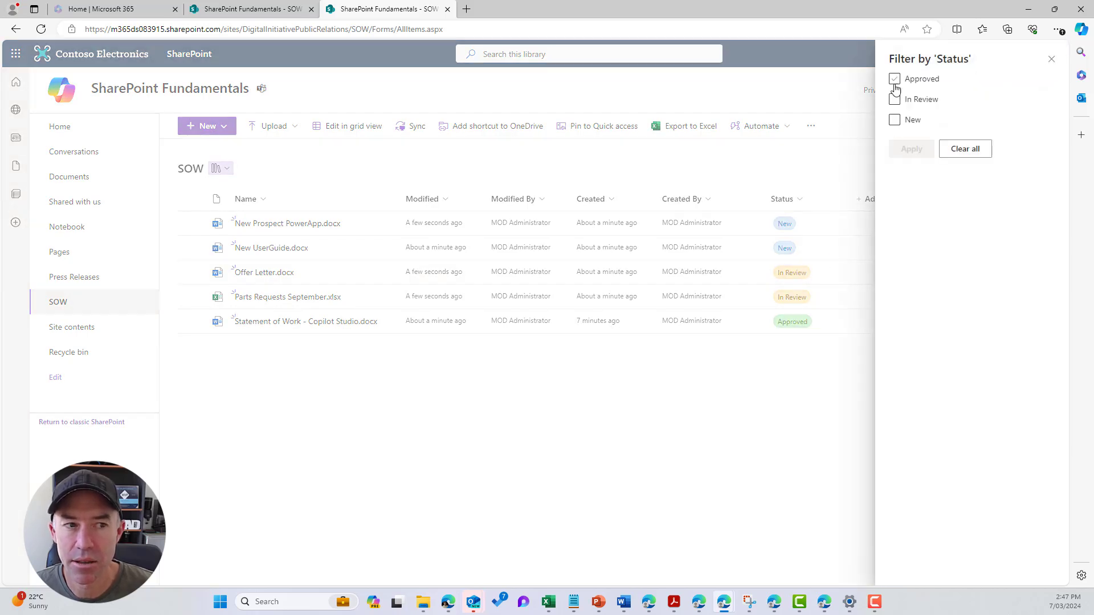
left_click(895, 100)
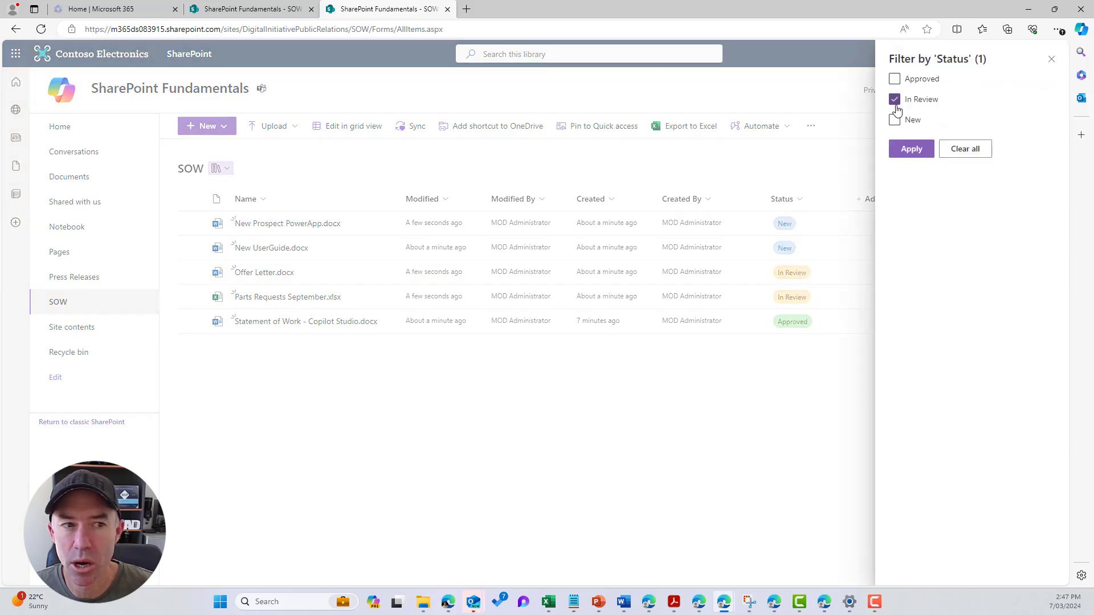
left_click(910, 149)
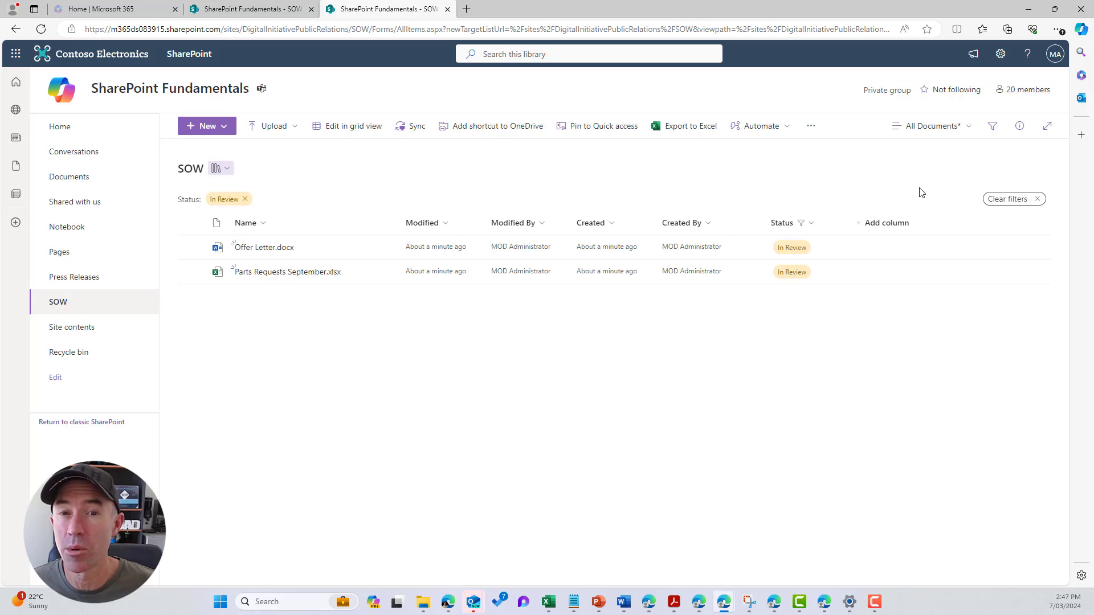
Step: Save the filtered library as a new public view named In Review
left_click(955, 131)
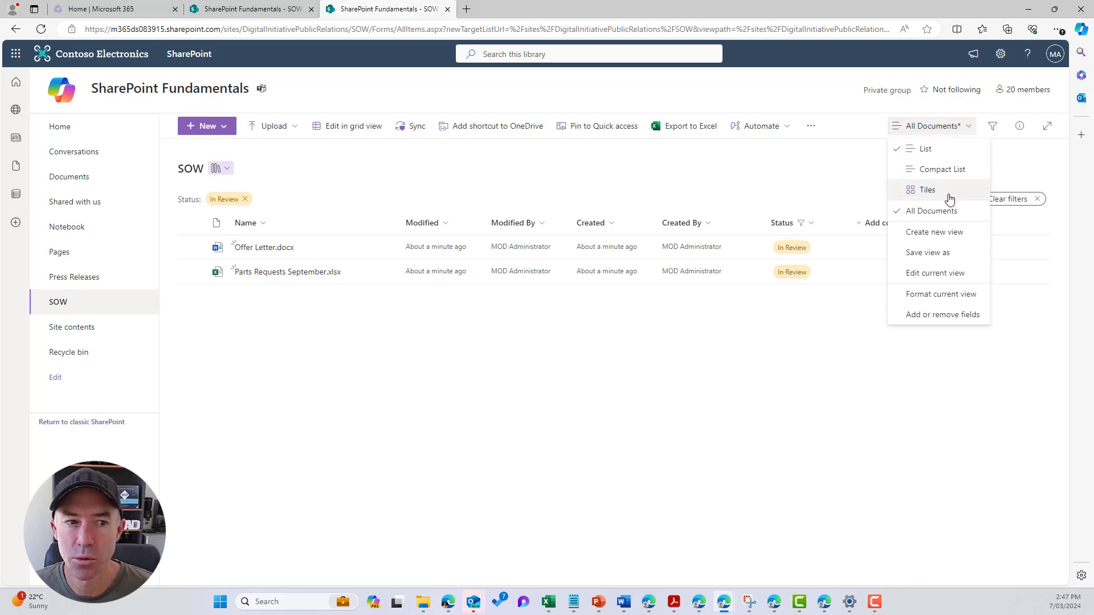
left_click(941, 259)
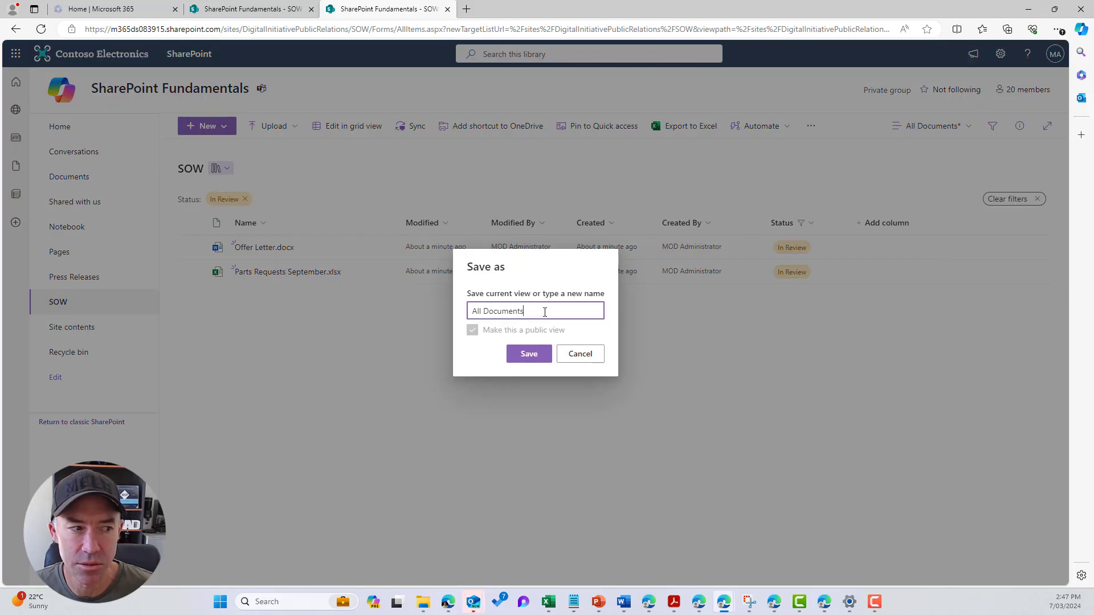
left_click_drag(549, 310, 466, 315)
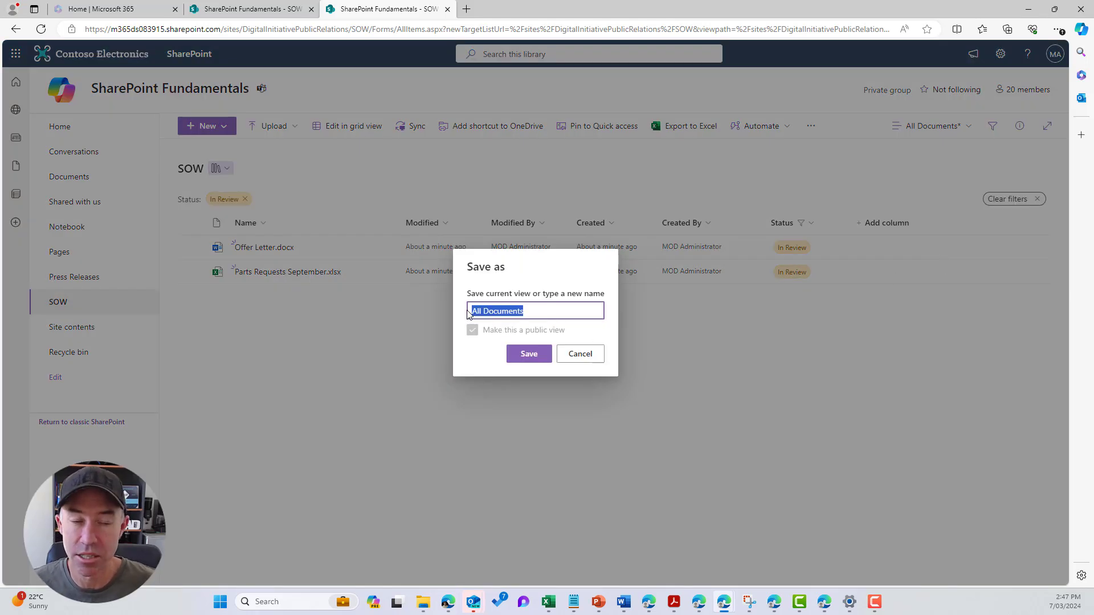
type("In Review")
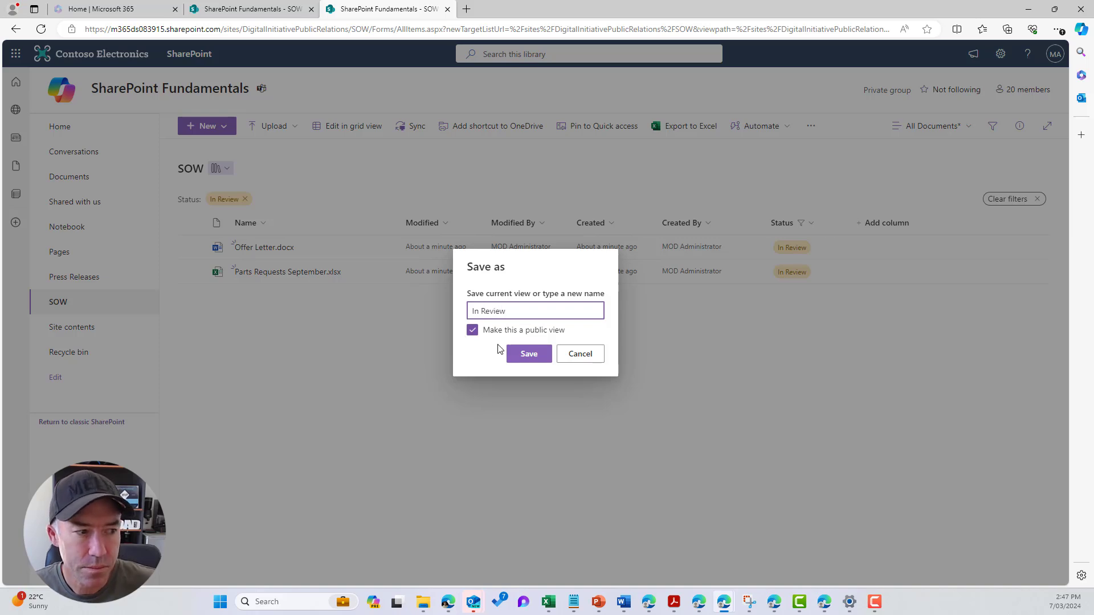
left_click(529, 354)
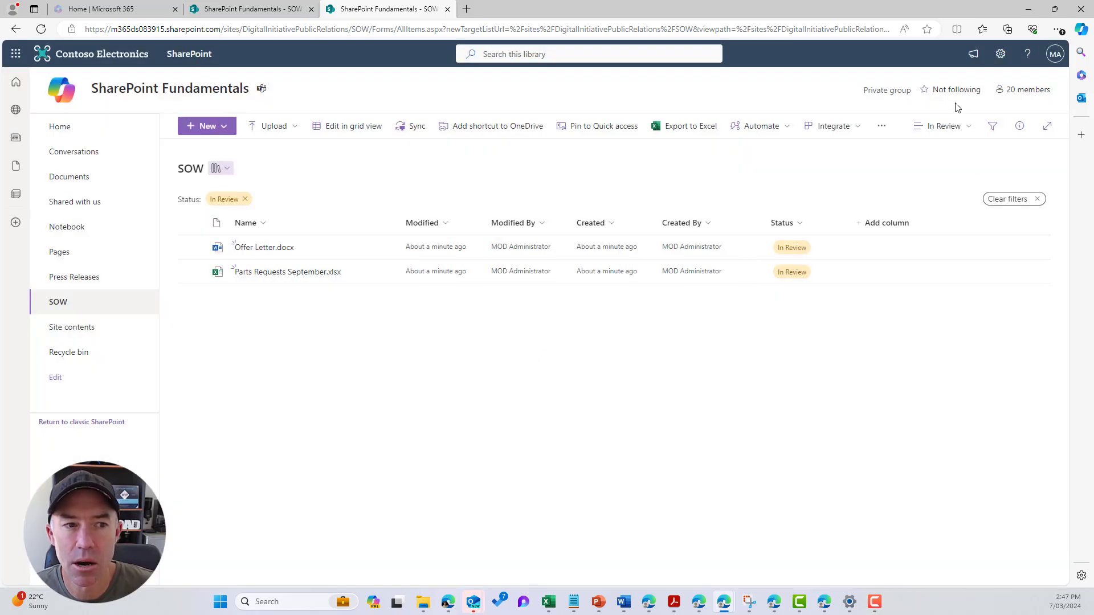
Step: Return to the All Documents view and group the files by Status
left_click(936, 130)
left_click(946, 211)
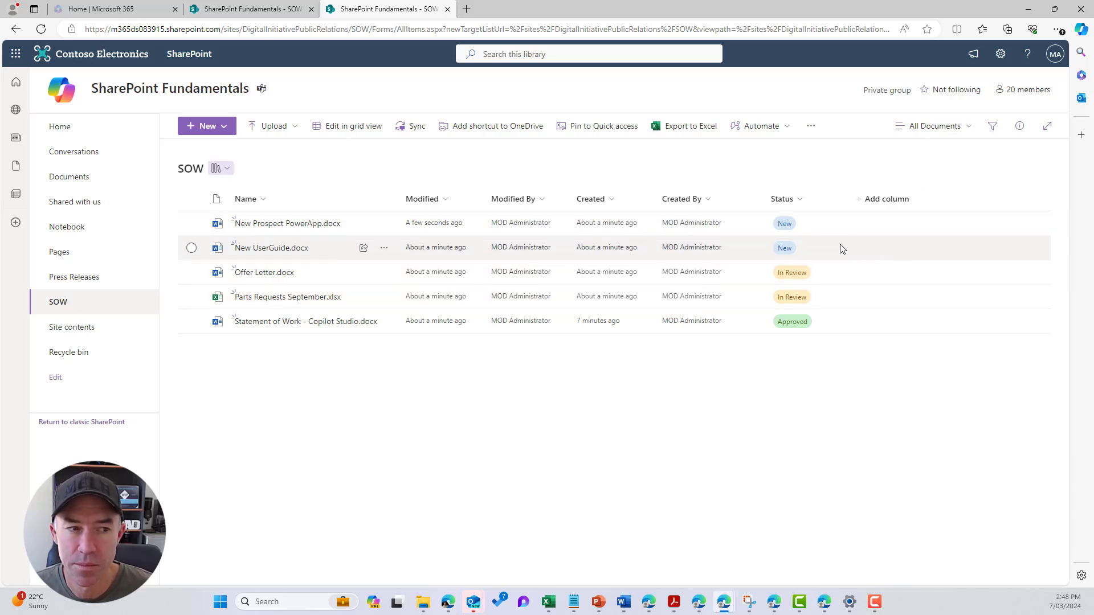
left_click(800, 202)
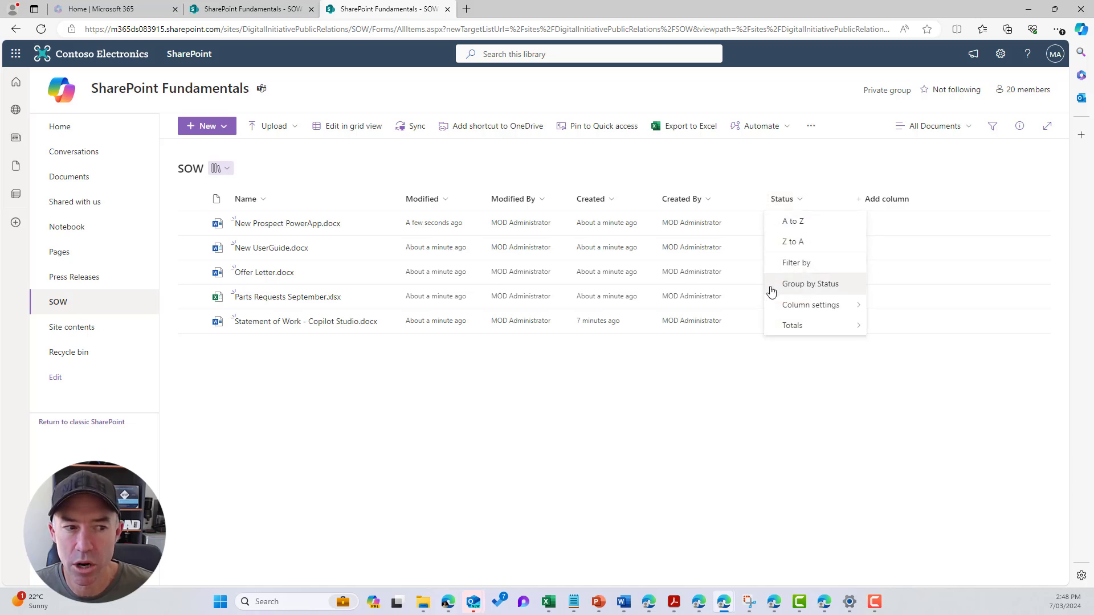
left_click(799, 285)
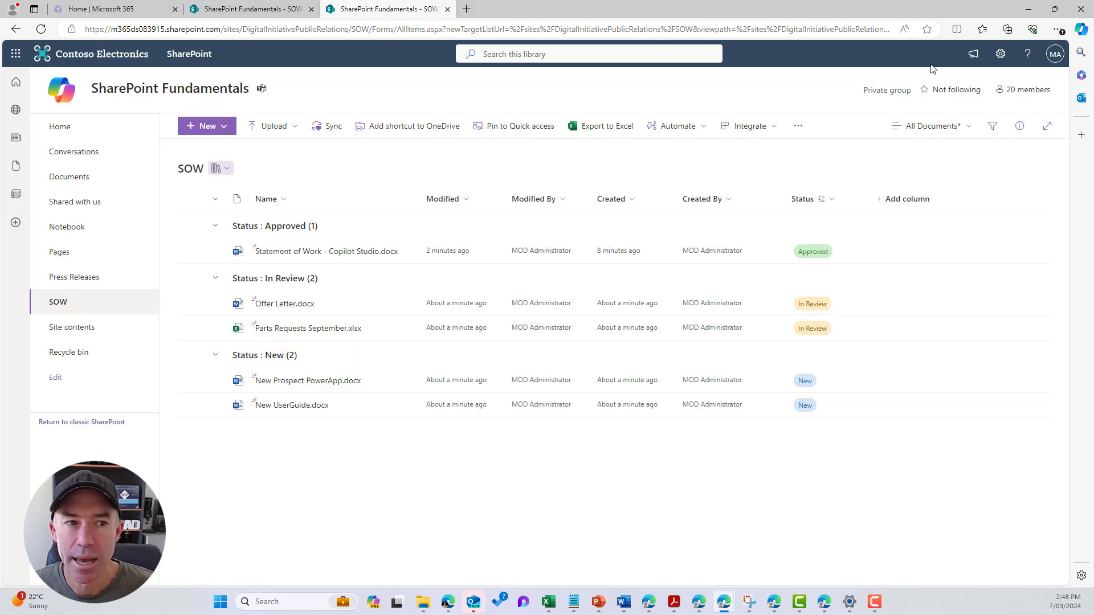
Step: Save the grouped library as a new public view named Grouped by Status
left_click(932, 126)
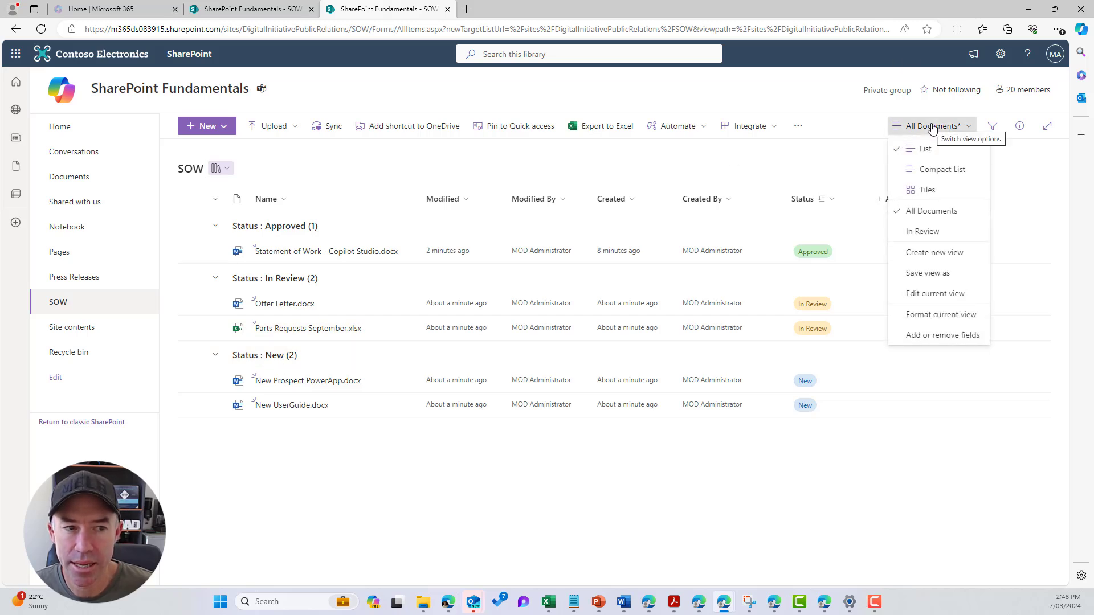
left_click(934, 273)
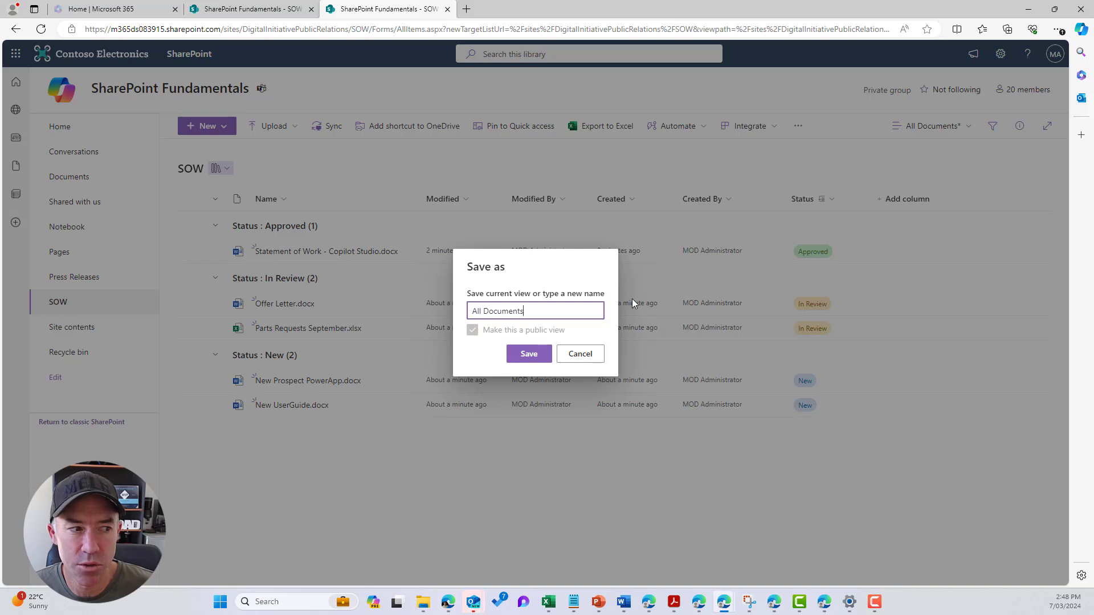
triple_click(485, 310)
type("Group")
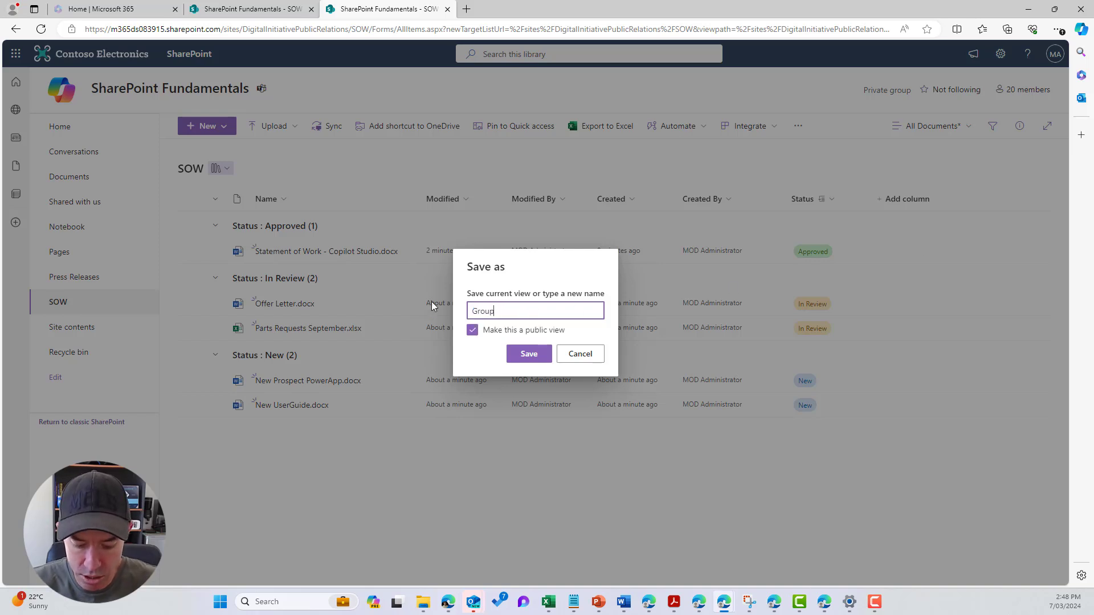
type("ed by Status")
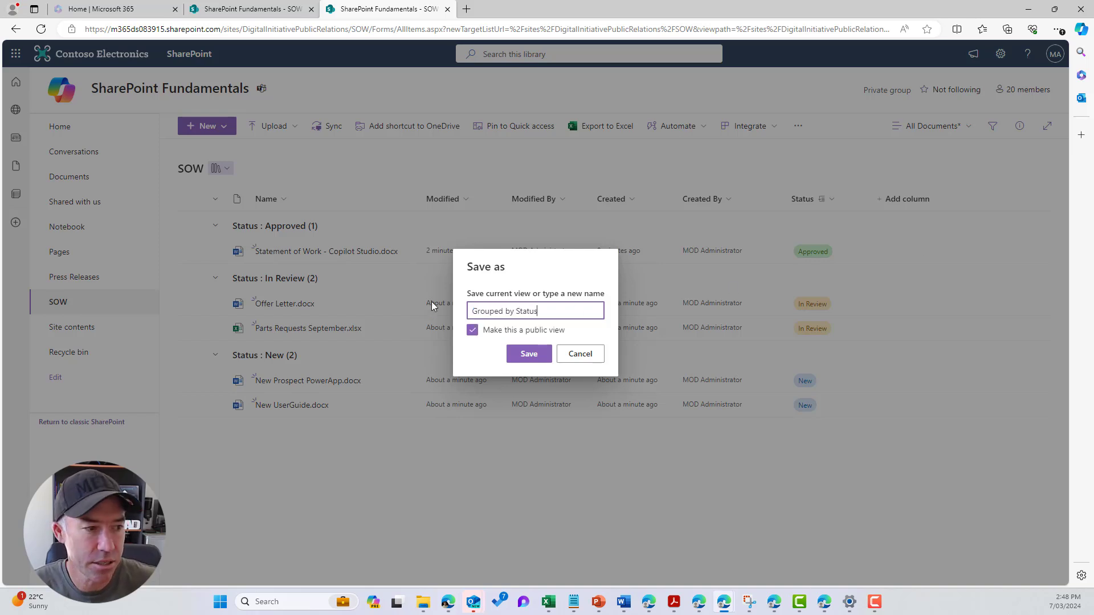
left_click(538, 356)
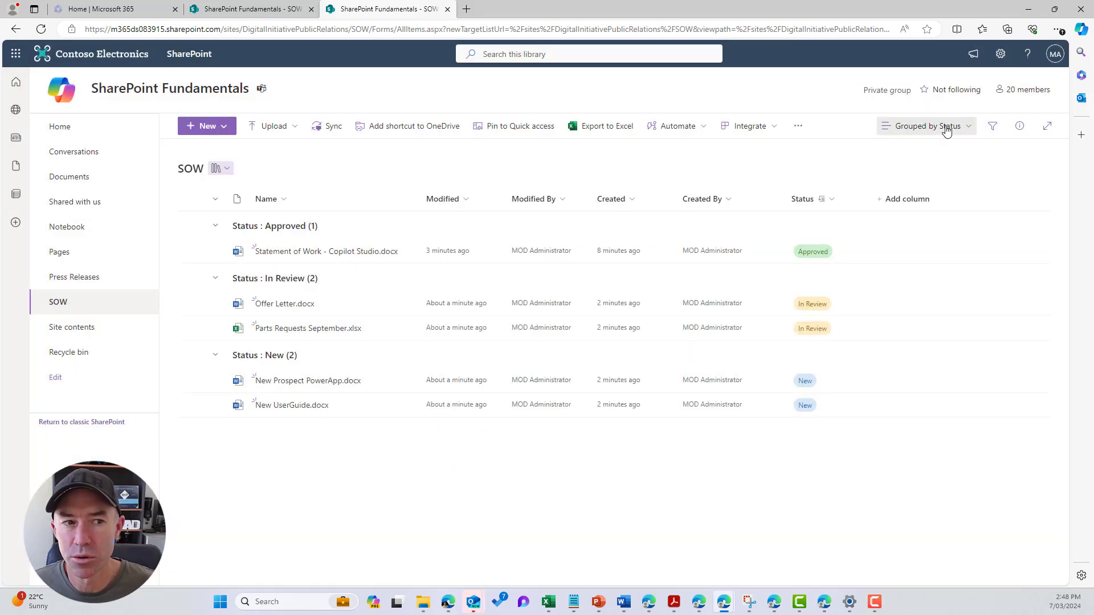
Step: Compare the All Documents, In Review and Grouped by Status views of the SOW library
left_click(939, 126)
left_click(927, 211)
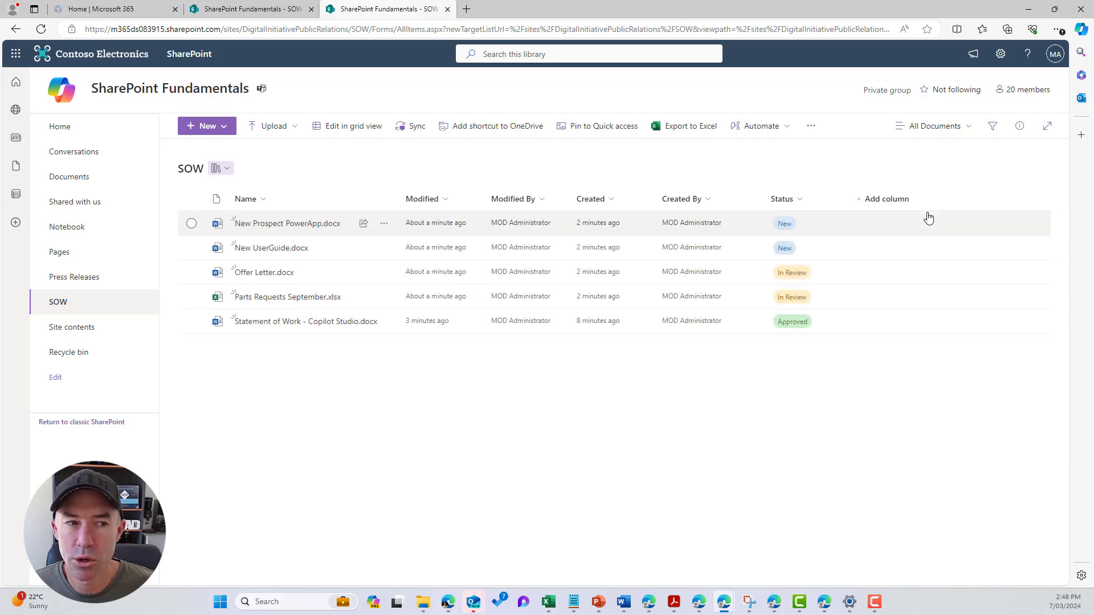
left_click(934, 126)
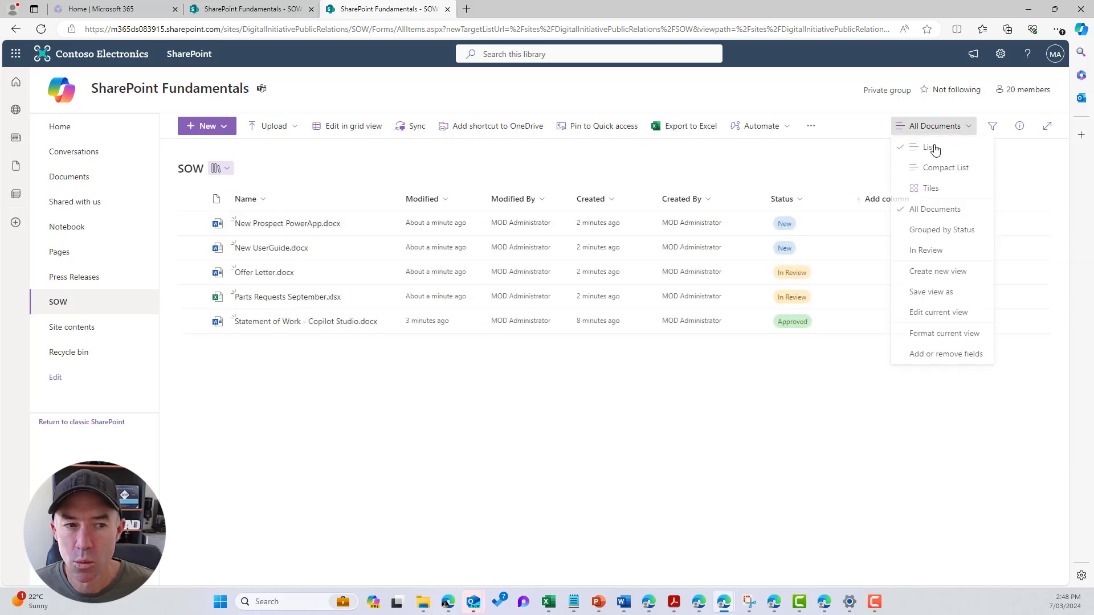
left_click(930, 254)
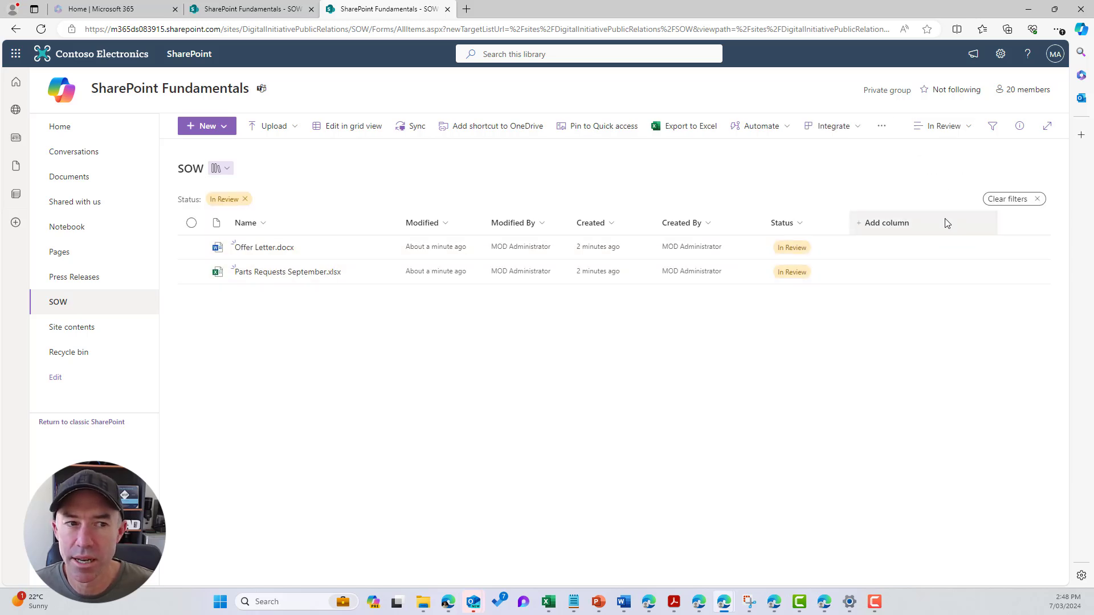
left_click(944, 127)
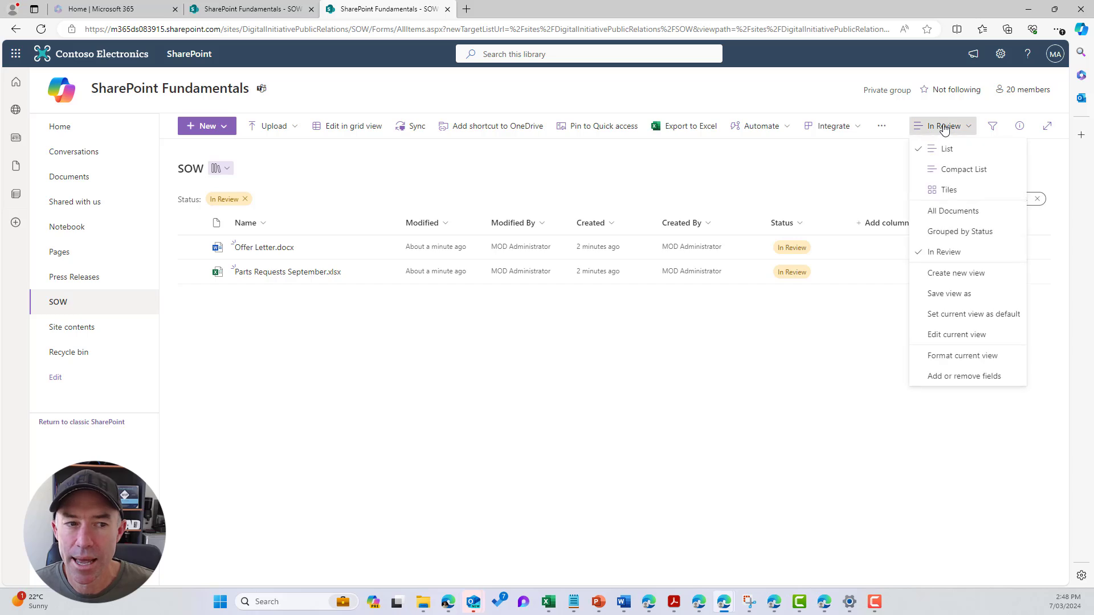
left_click(959, 237)
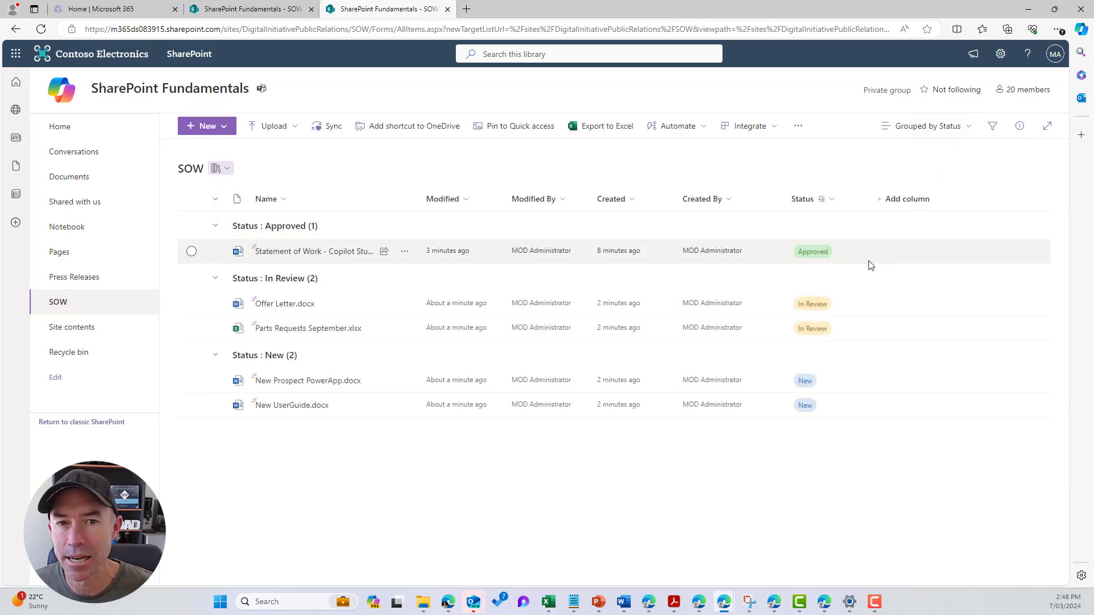